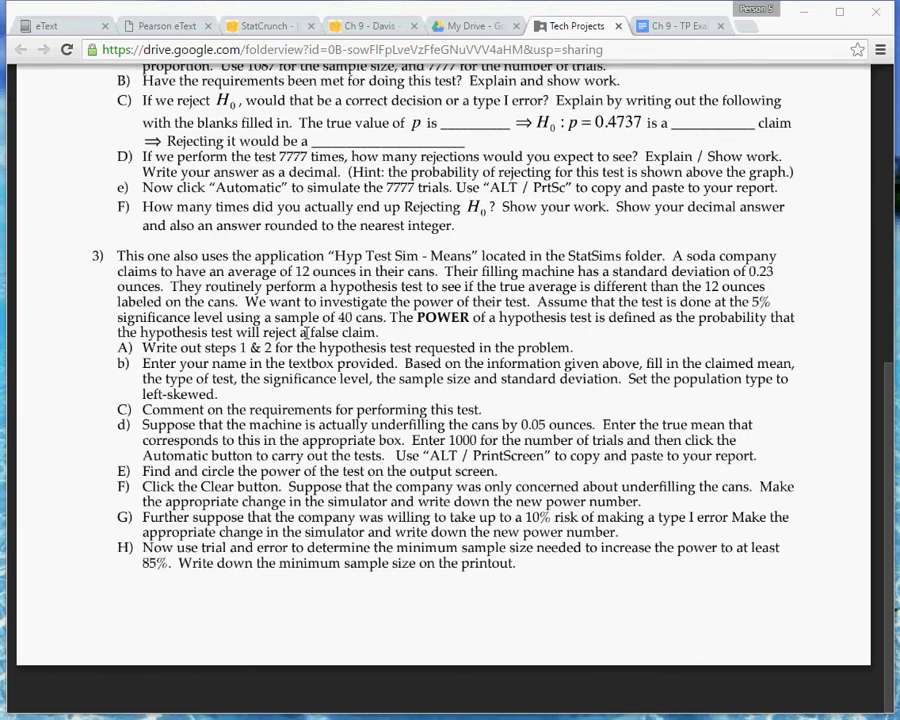
Read problem 3 on the power of the soda-can test and compare it with the hypotheses in the Ch 9 example document.
drag(299, 333, 356, 334)
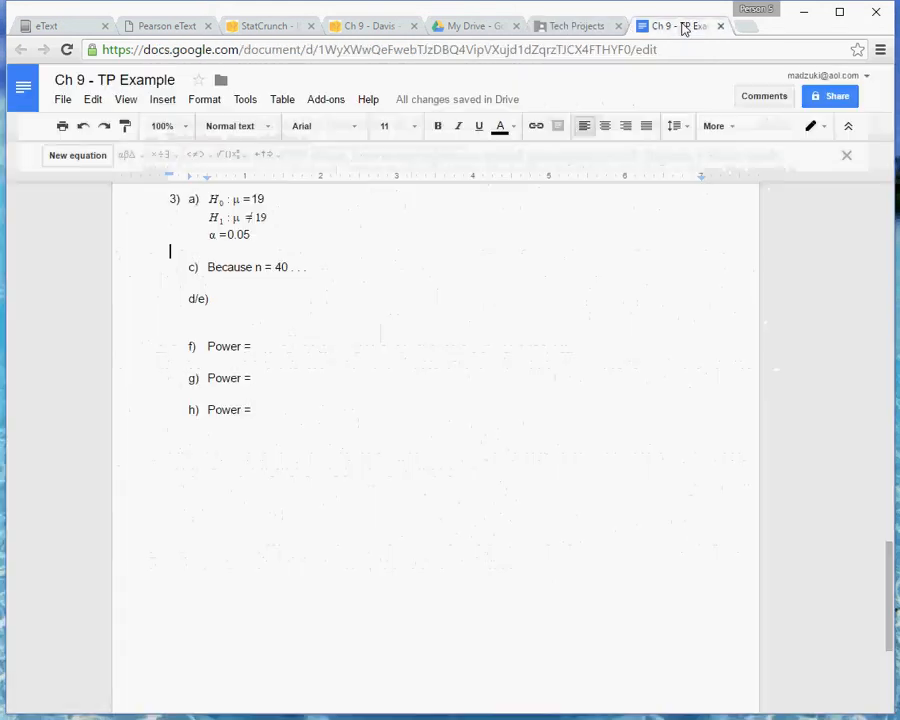
click(684, 25)
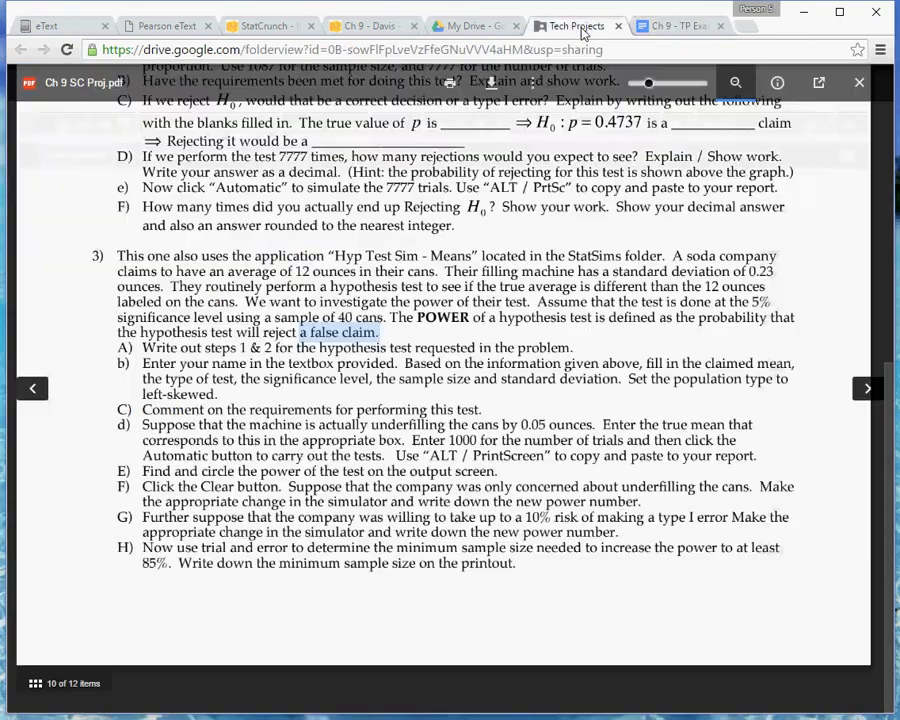
click(573, 25)
click(414, 321)
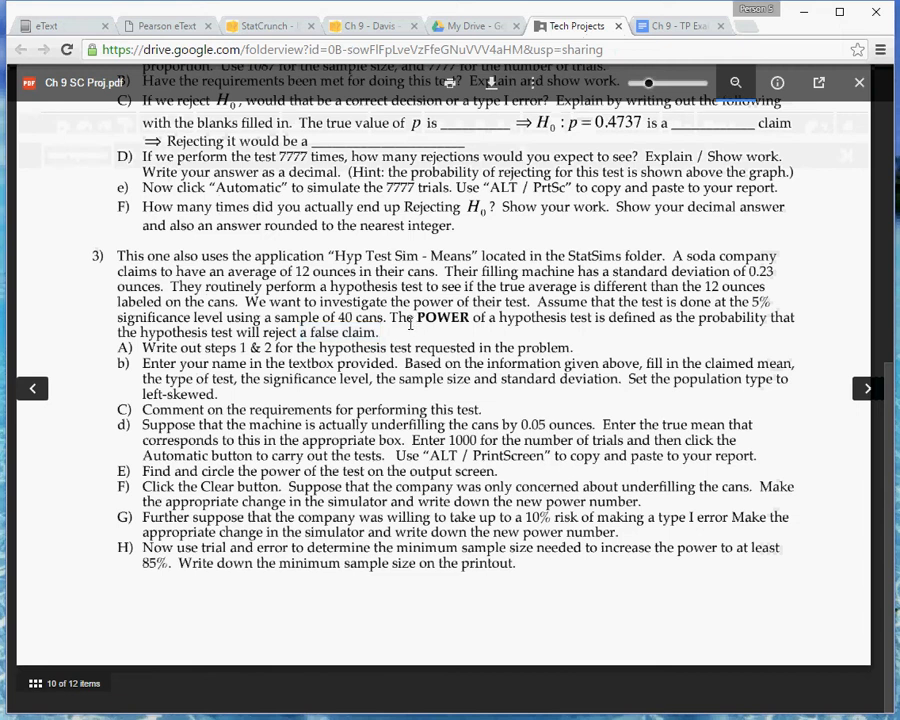
double_click(603, 287)
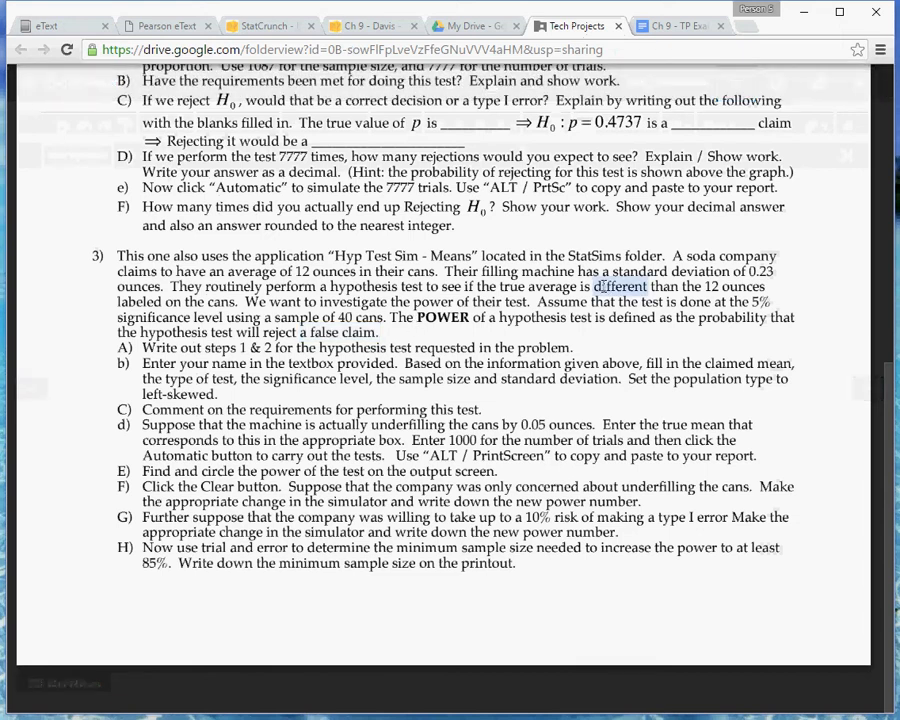
click(678, 25)
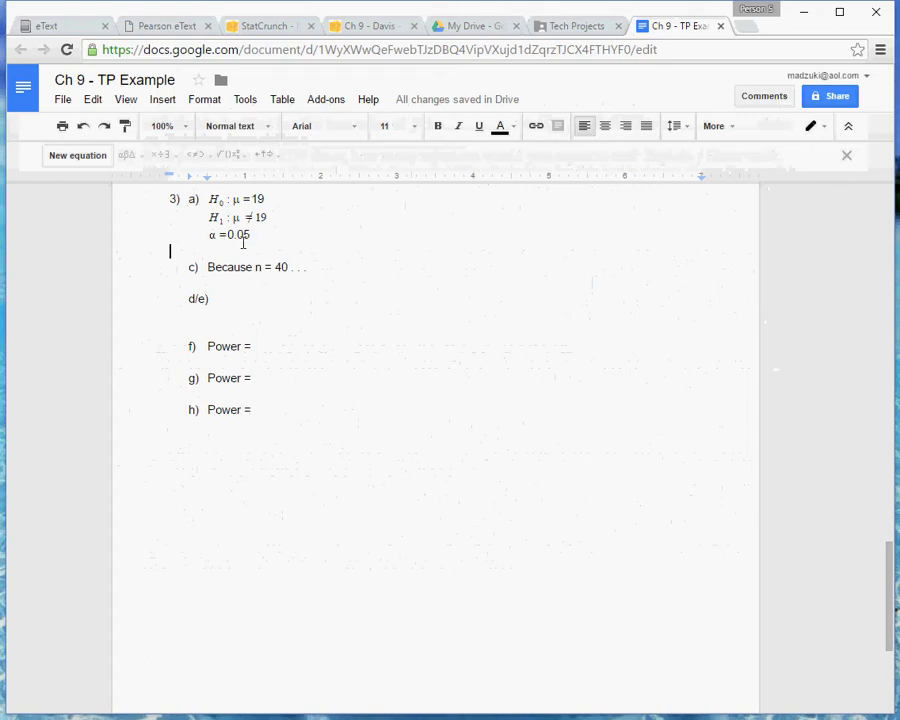
click(574, 29)
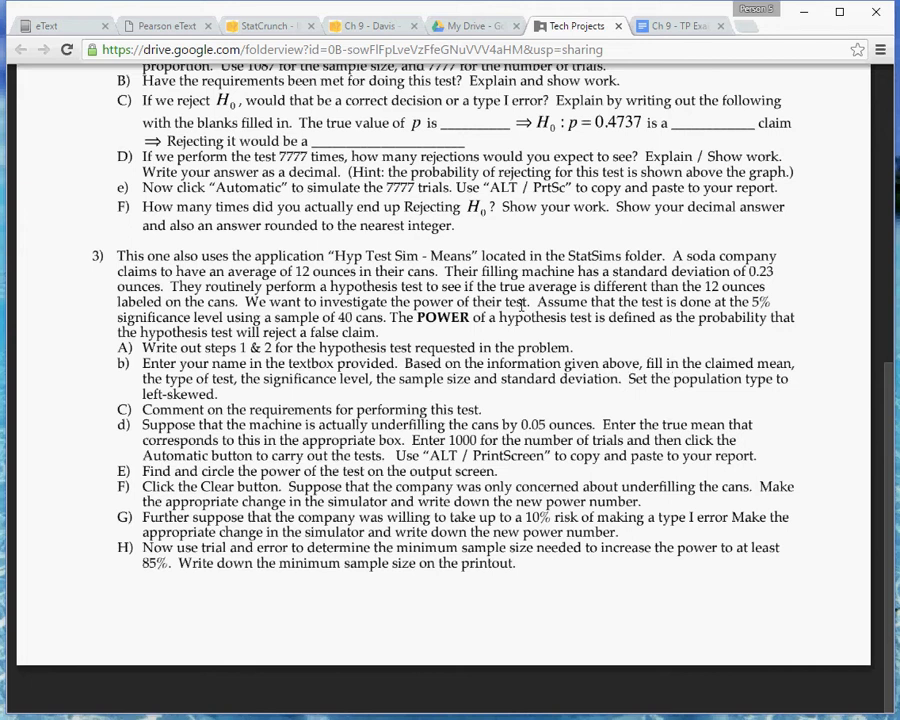
click(674, 27)
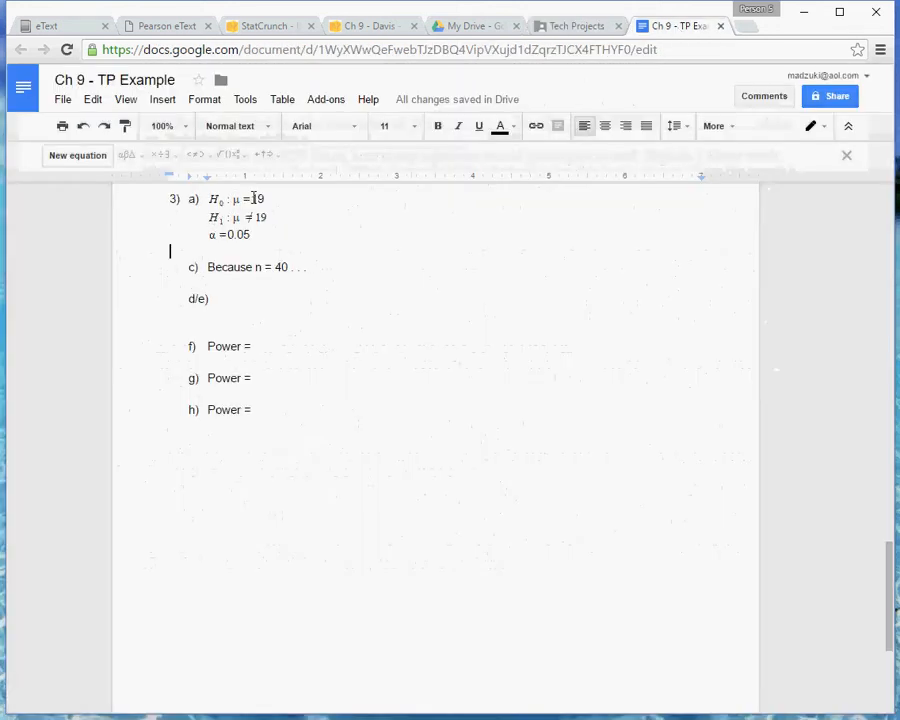
click(585, 28)
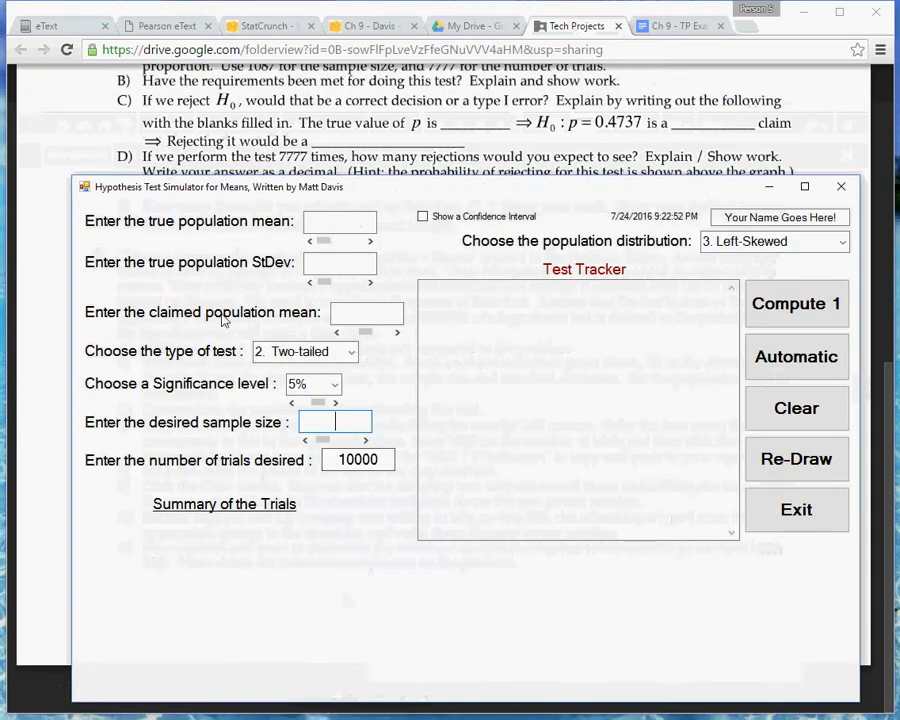
In the Hypothesis Test Simulator for Means, set the claimed mean to 19, sample size to 40 and true population StDev to 0.53.
click(362, 314)
text(19)
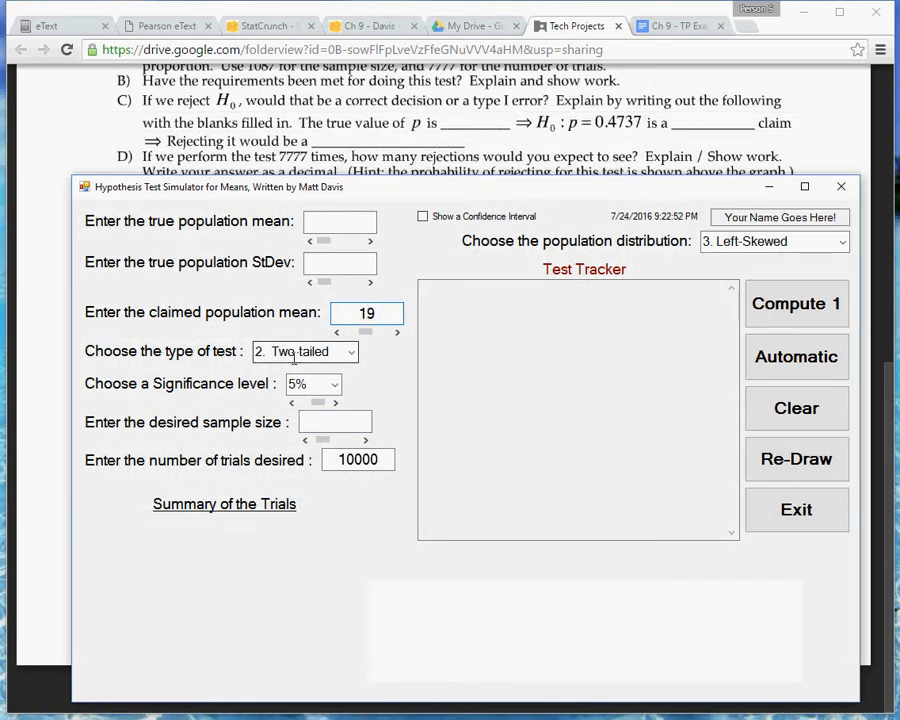
click(329, 422)
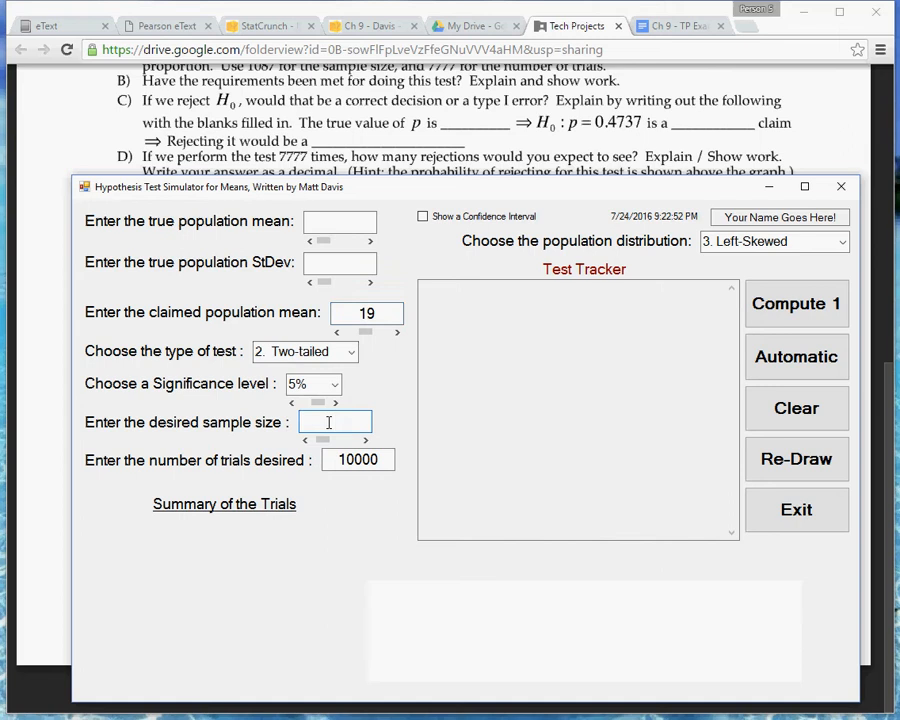
text(40)
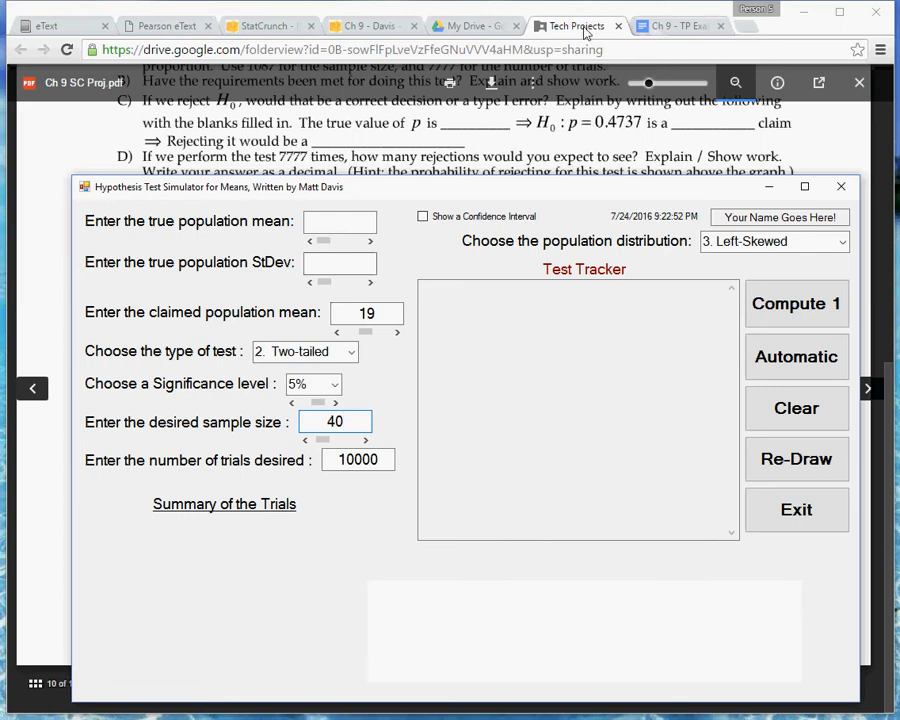
click(320, 103)
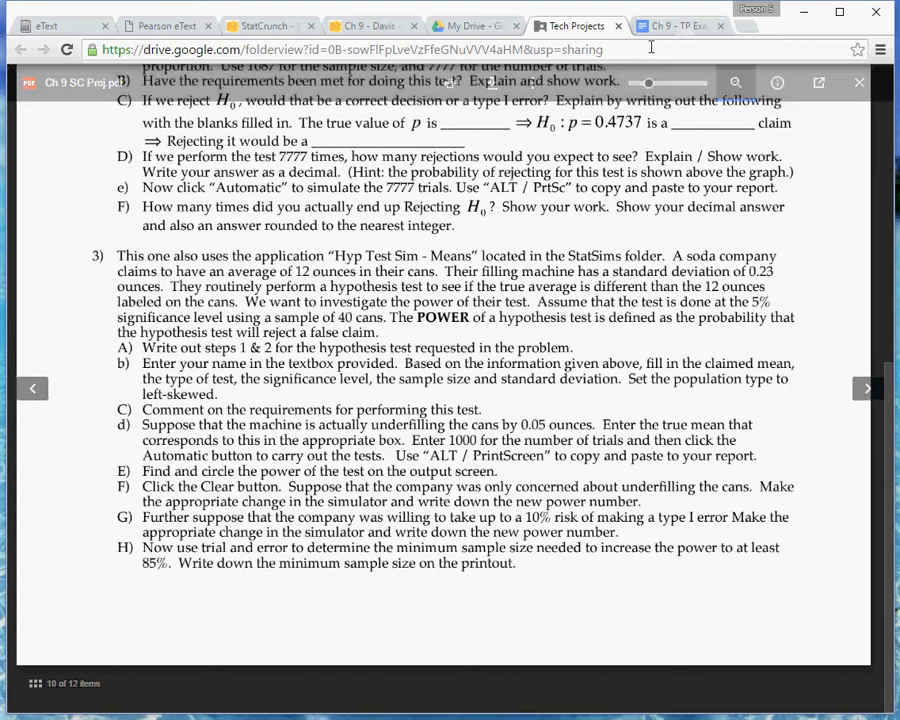
key(alt+Tab)
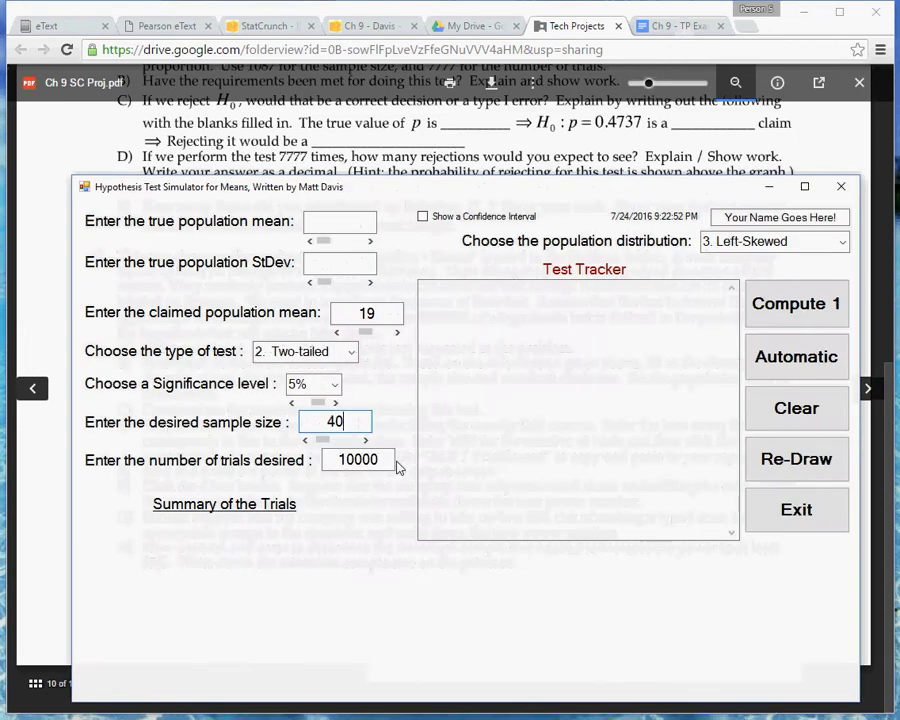
click(343, 262)
text(0.53)
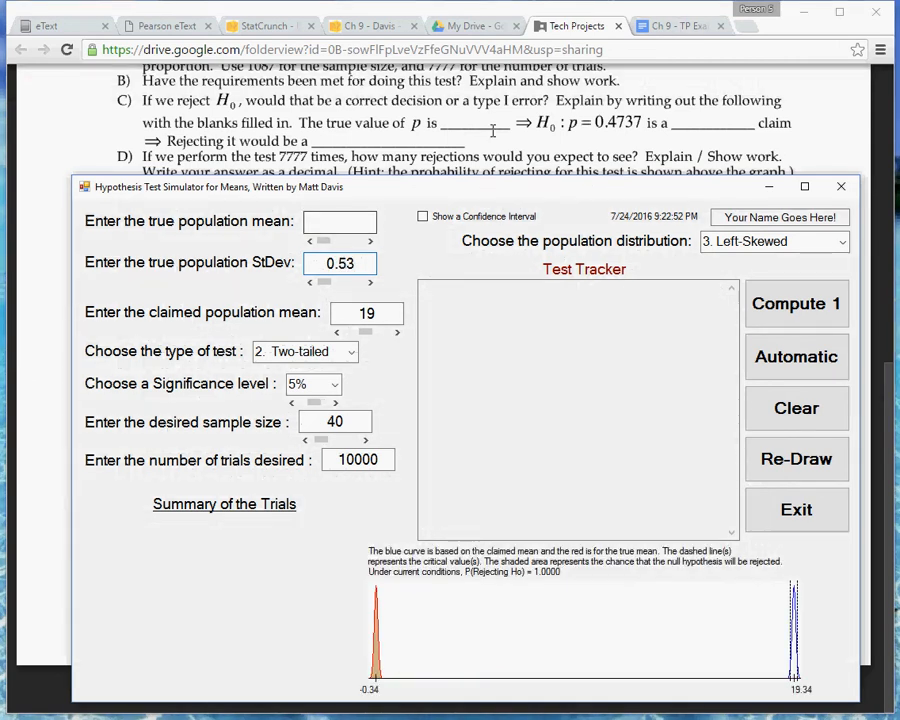
Check the project instructions and choose 3. Left-Skewed as the simulator's population distribution.
click(580, 26)
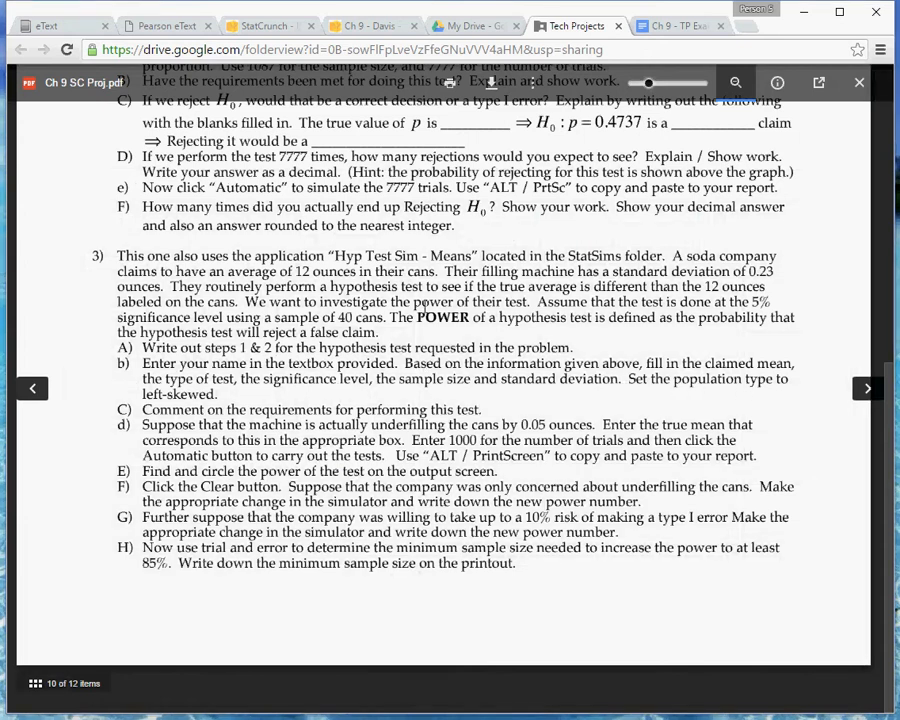
click(692, 27)
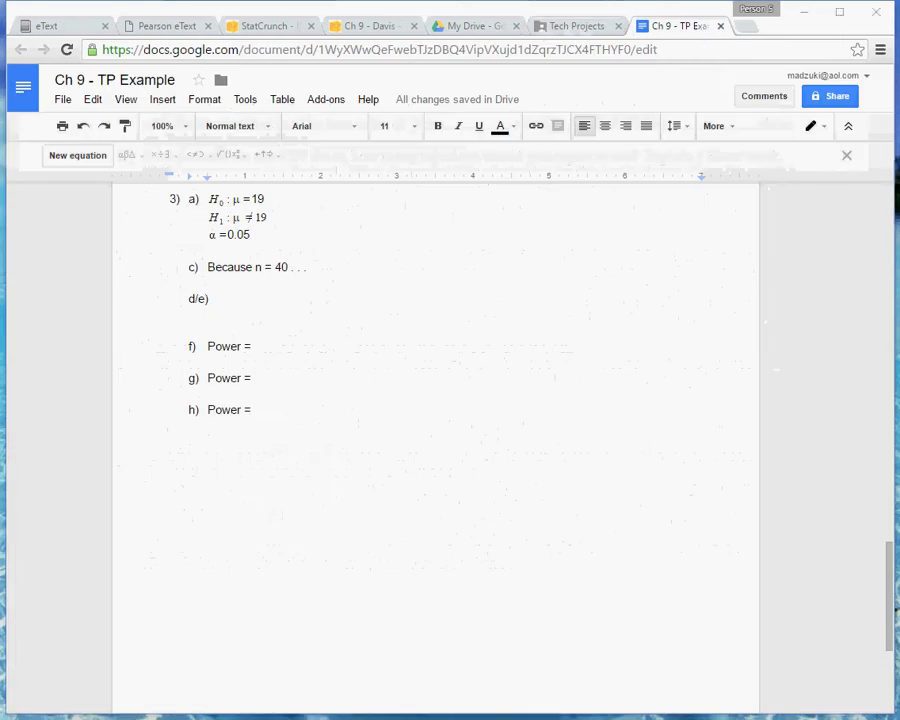
key(alt+Tab)
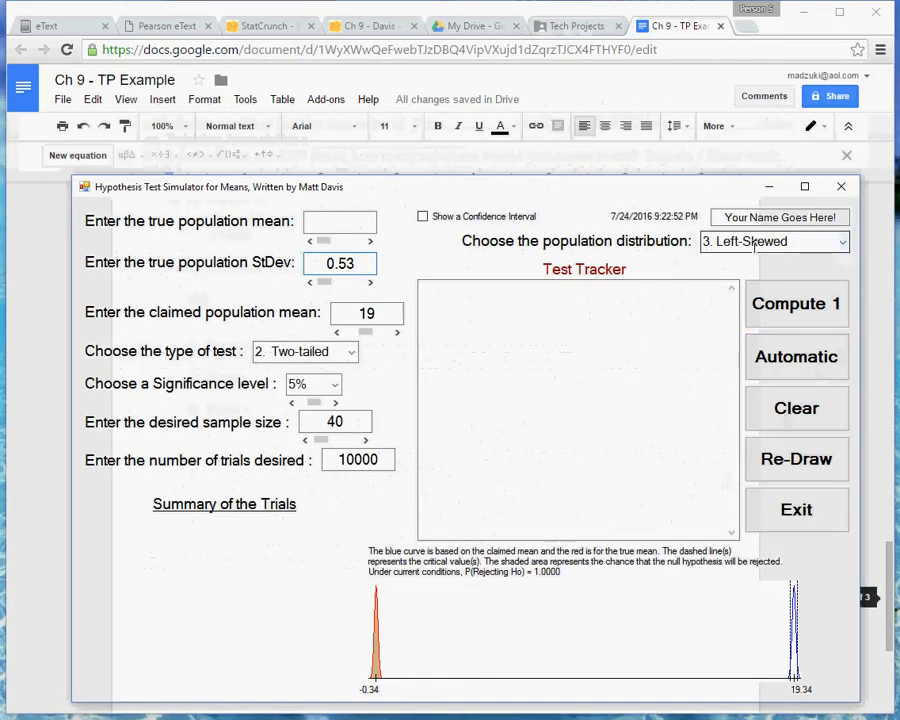
click(810, 241)
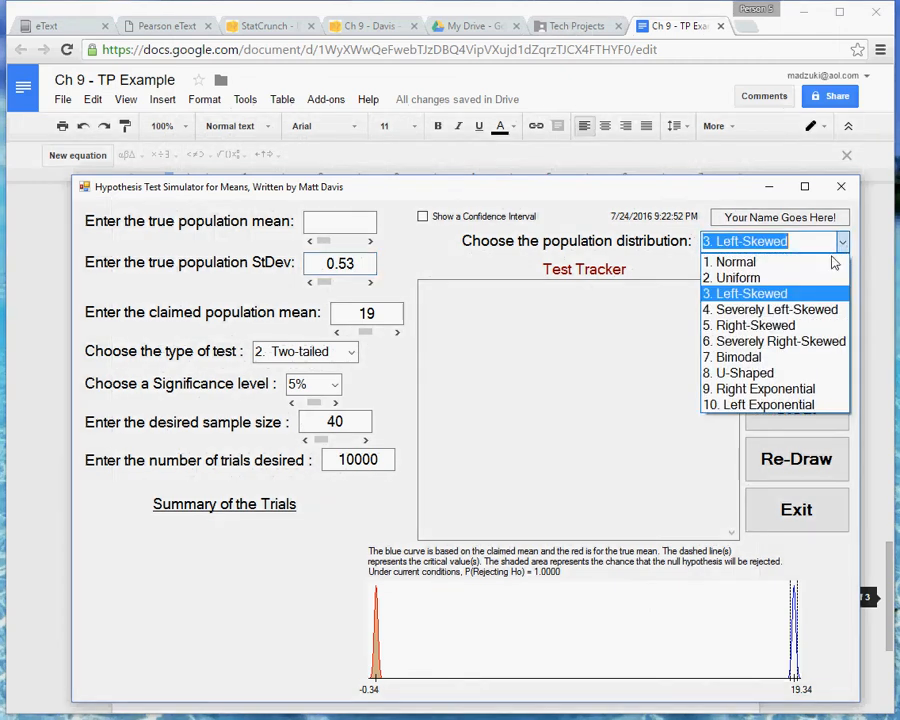
click(750, 293)
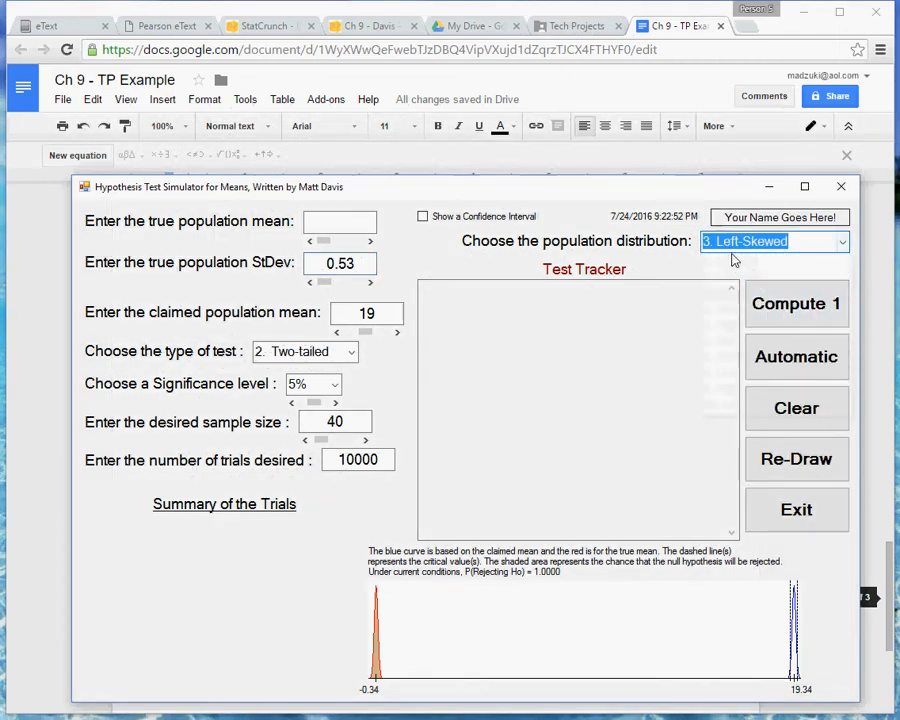
Review parts C and d of problem 3, and calculate the underfilled mean as 19-0.15 on the Wabbitemu TI-84 calculator.
click(578, 27)
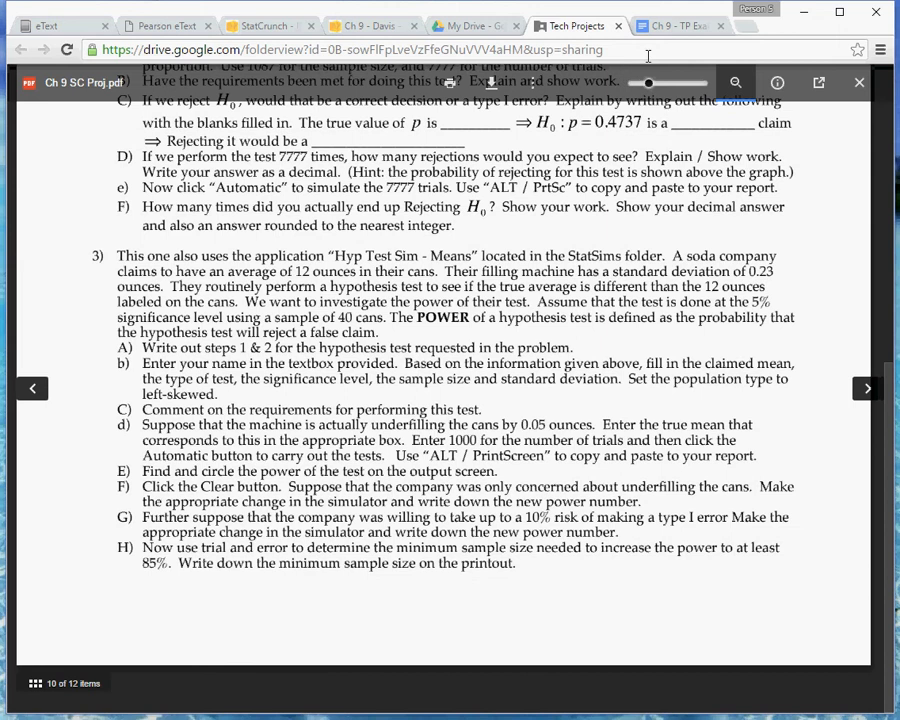
key(ctrl+Tab)
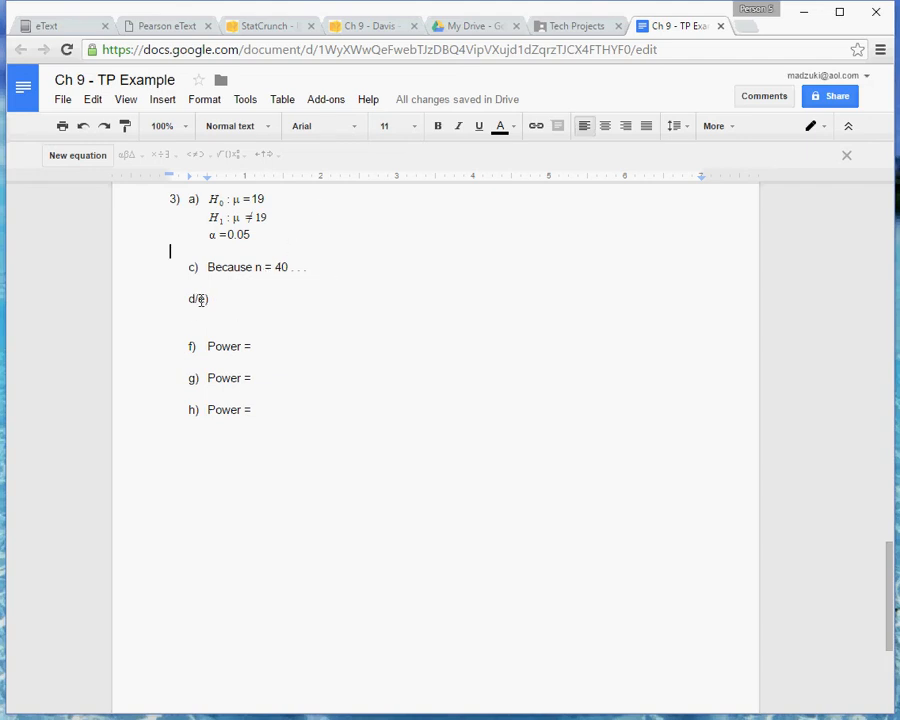
click(586, 27)
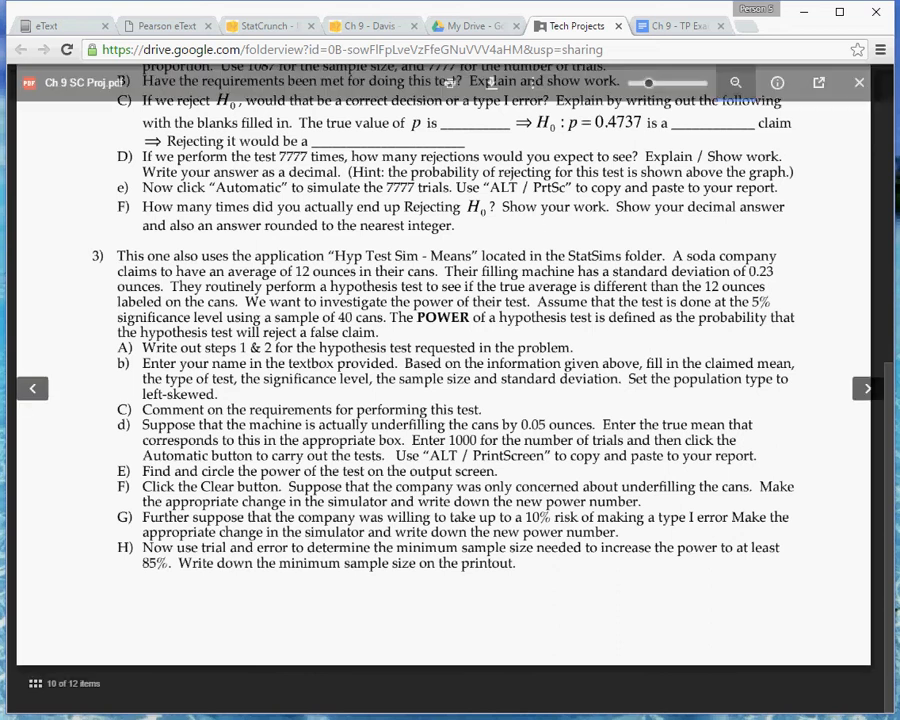
key(alt+Tab)
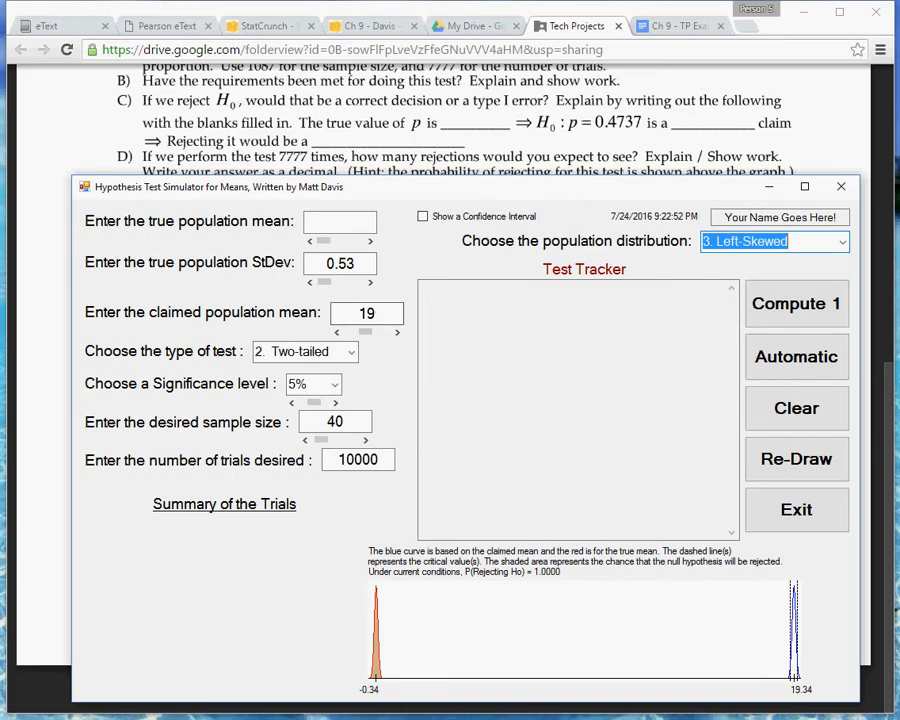
click(300, 718)
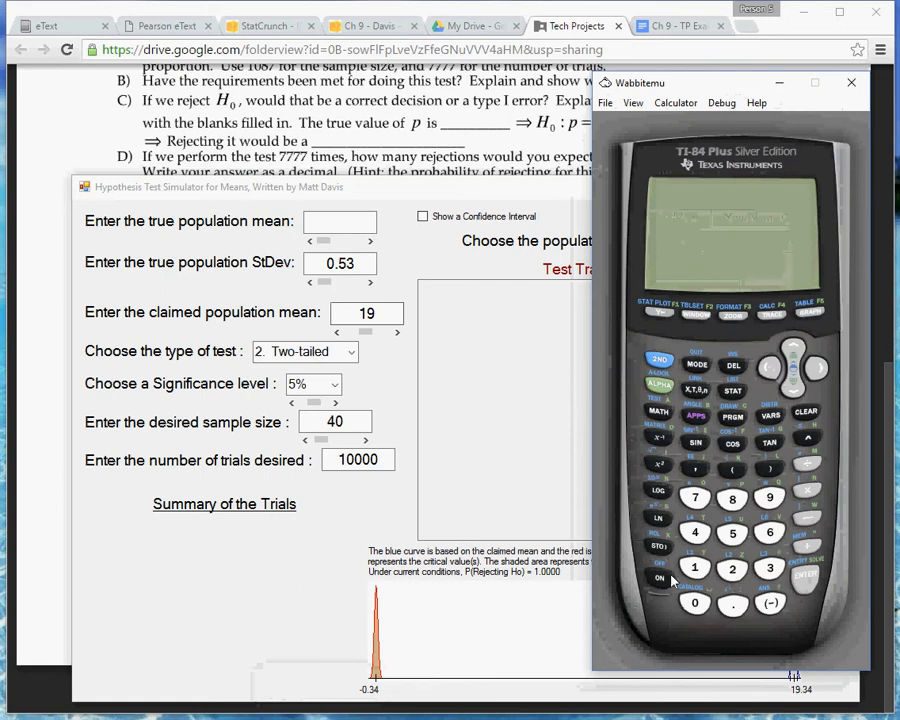
click(694, 569)
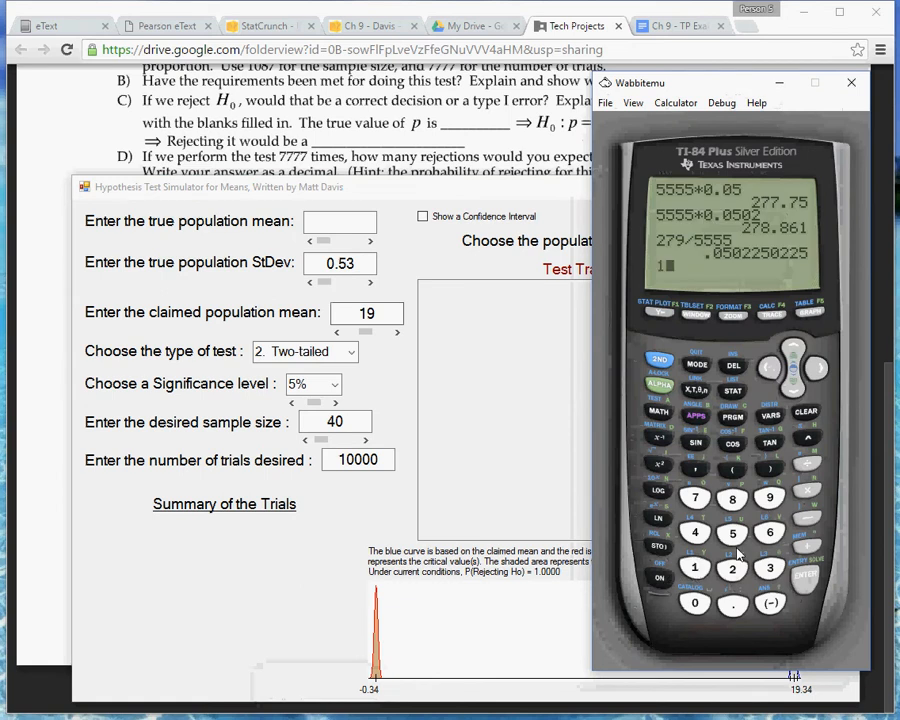
click(770, 497)
click(807, 517)
click(696, 600)
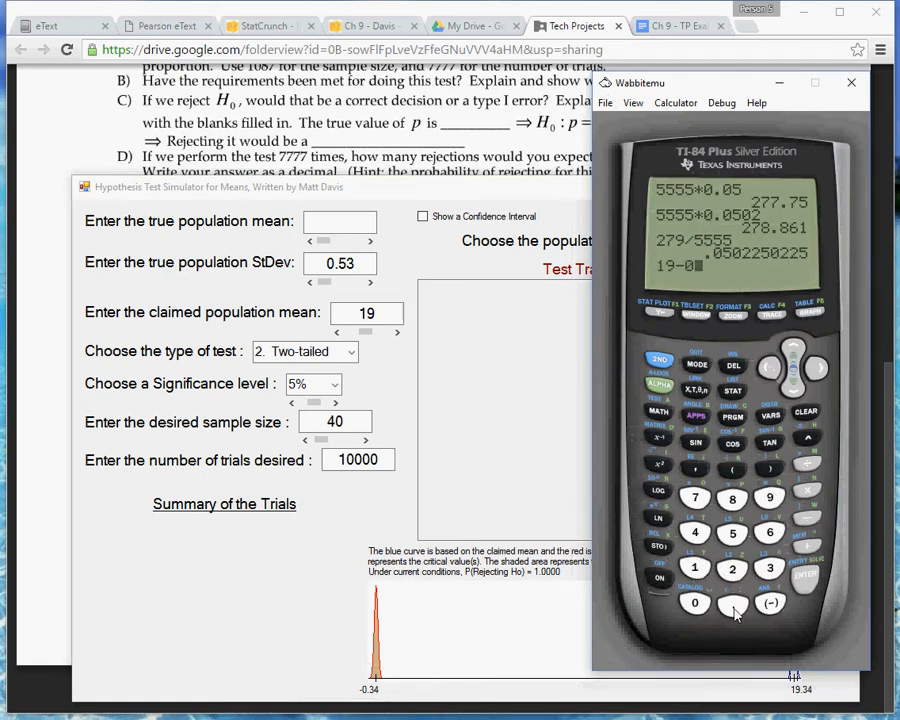
click(733, 604)
click(694, 569)
click(732, 533)
click(808, 582)
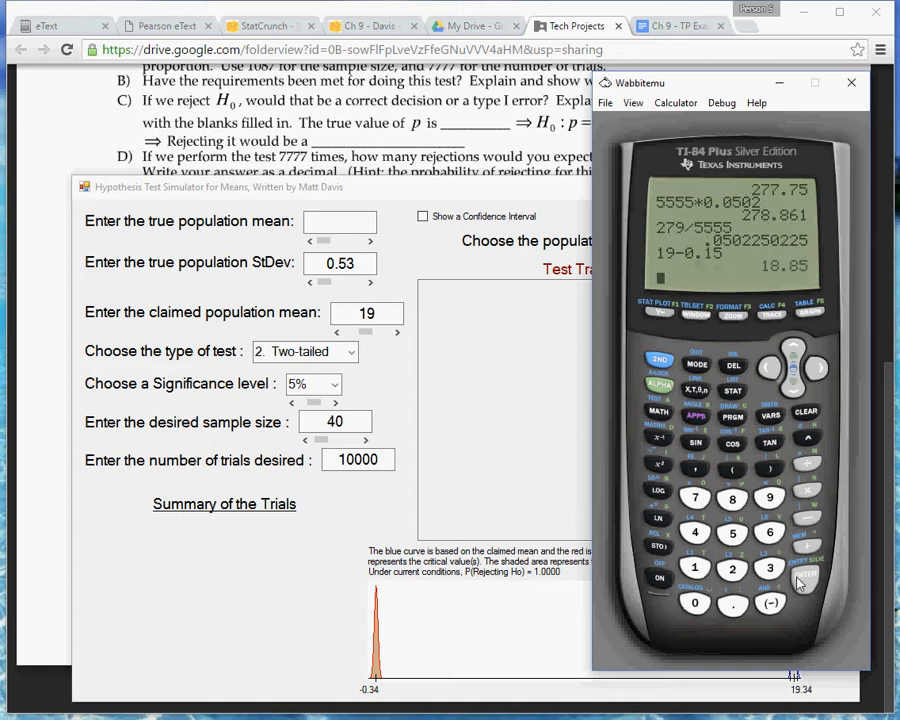
Set the simulator's true population mean to 18.85, start an automatic run and clear its trials.
click(340, 224)
text(18)
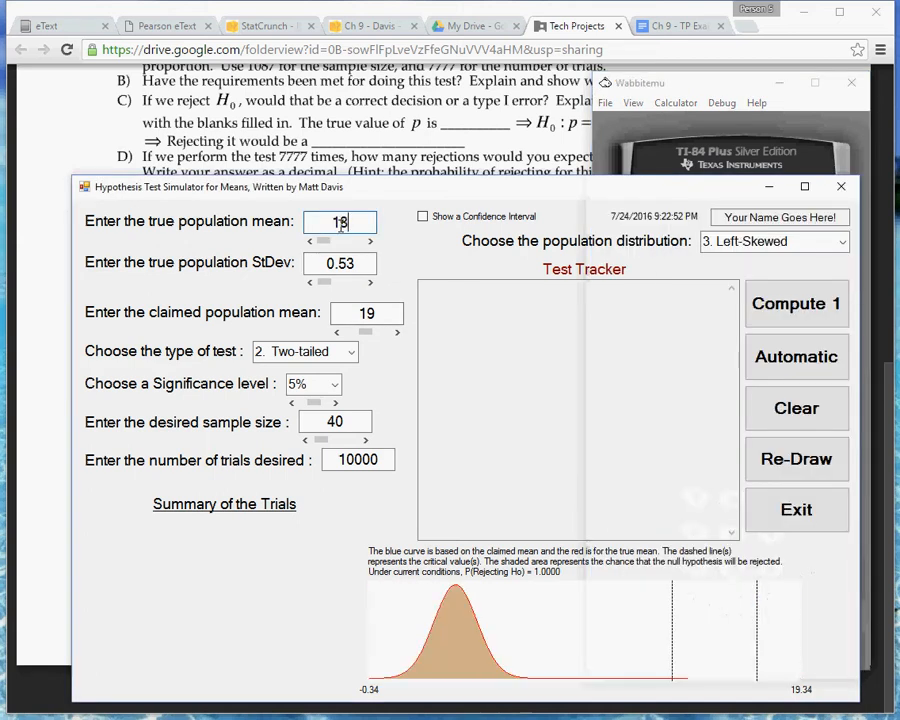
text(.85)
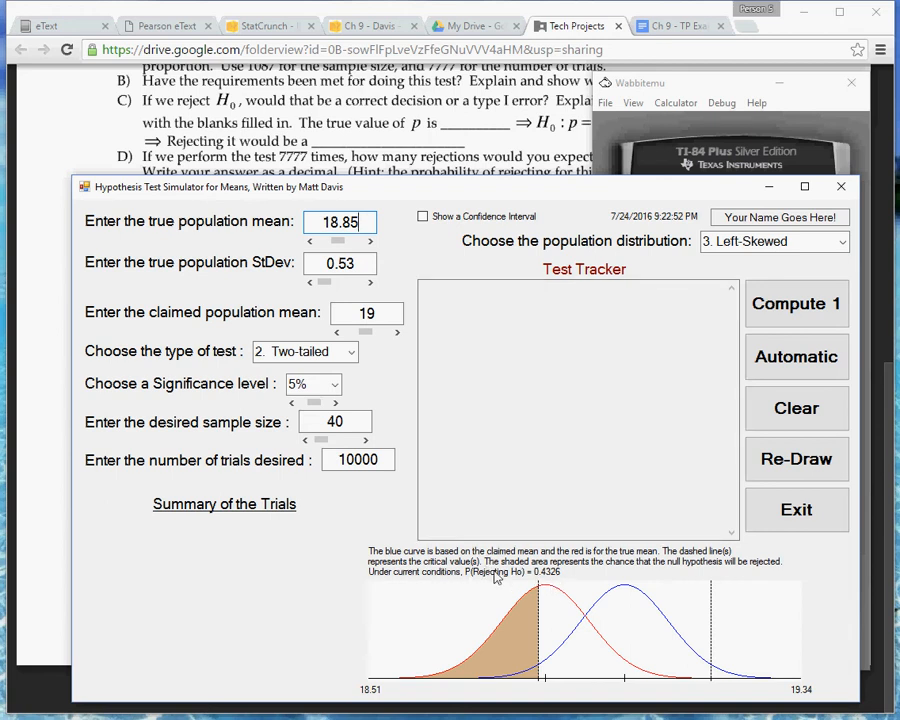
click(785, 367)
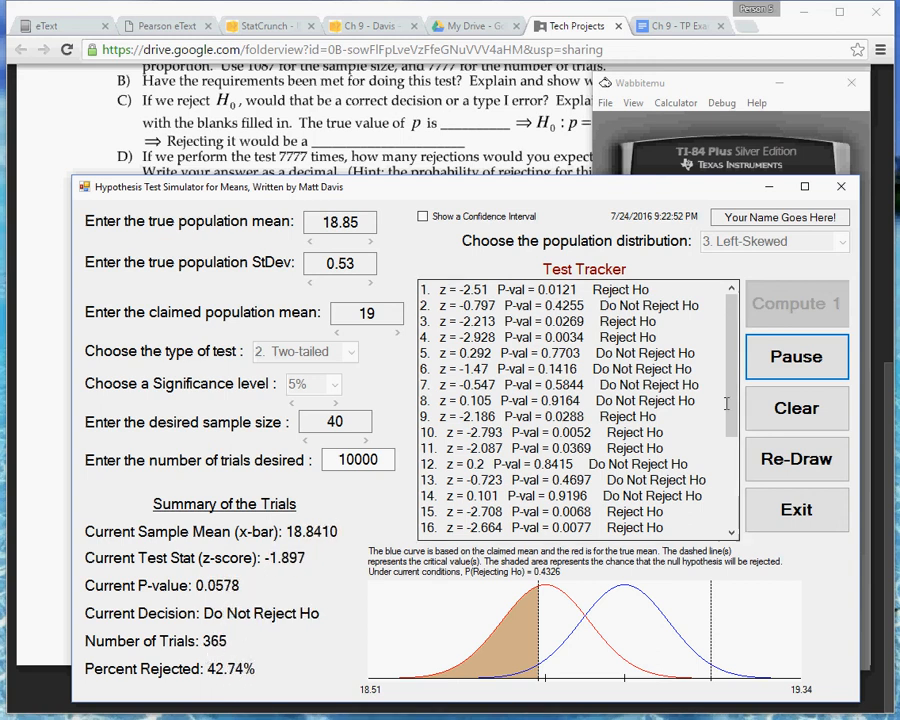
click(793, 406)
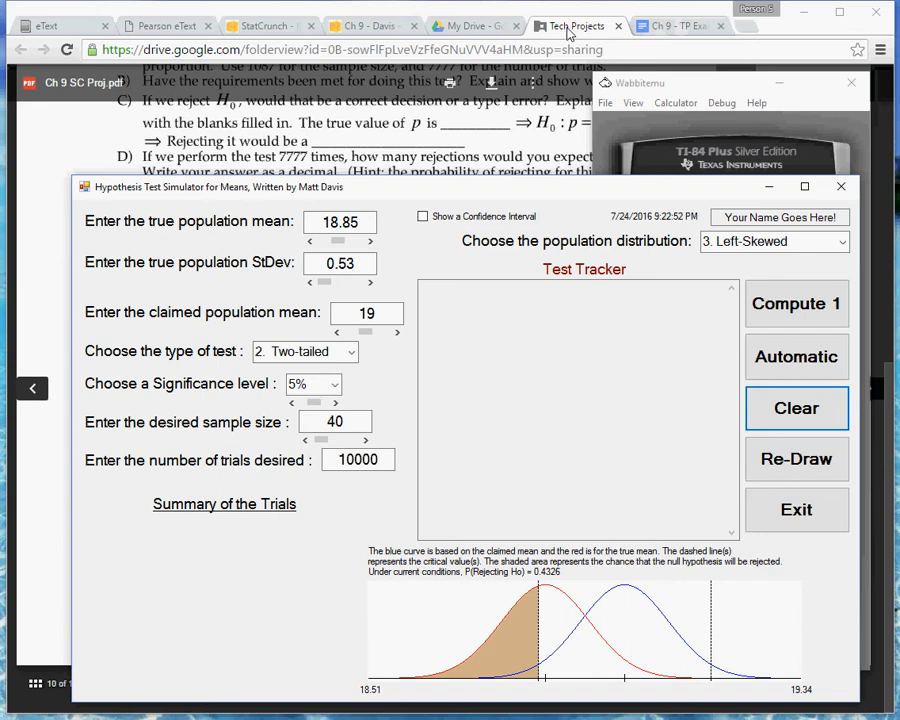
Check the required trial count in the instructions, set the number of trials to 1000 and run the simulation automatically.
click(568, 33)
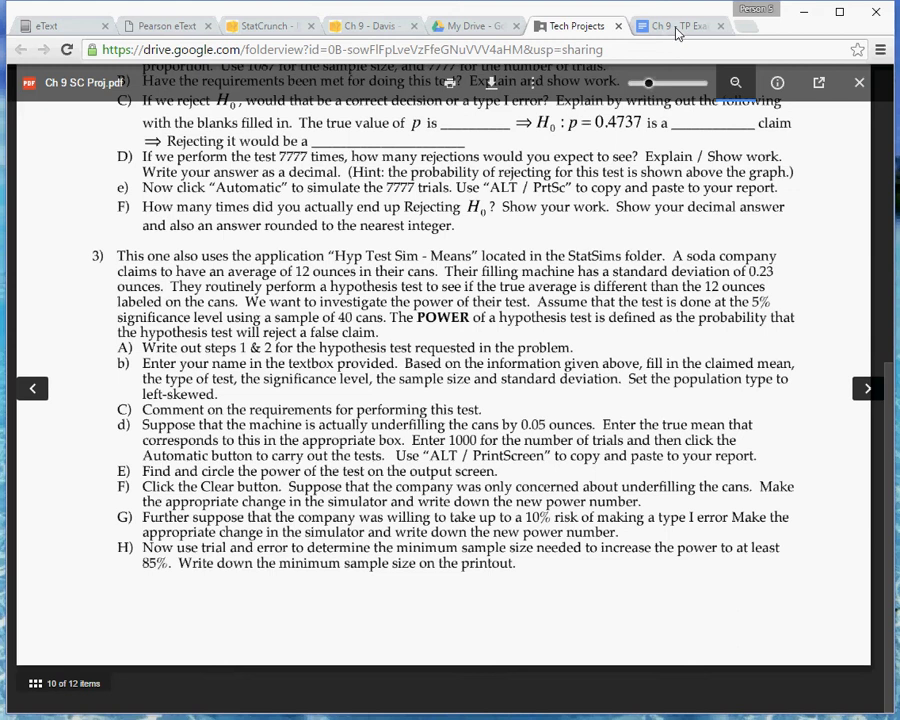
key(alt+Tab)
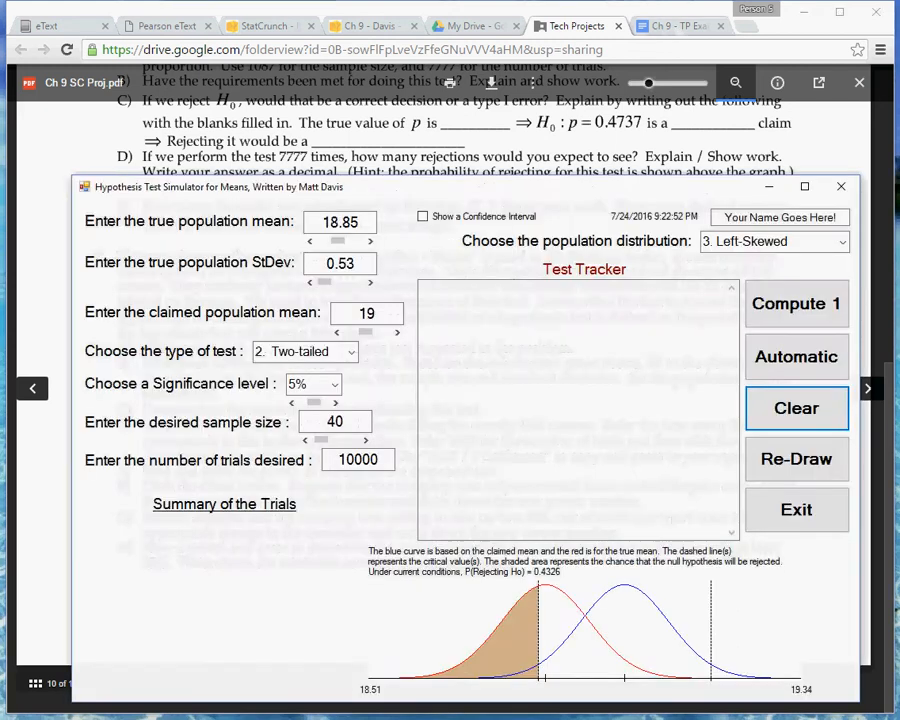
click(378, 459)
key(BackSpace)
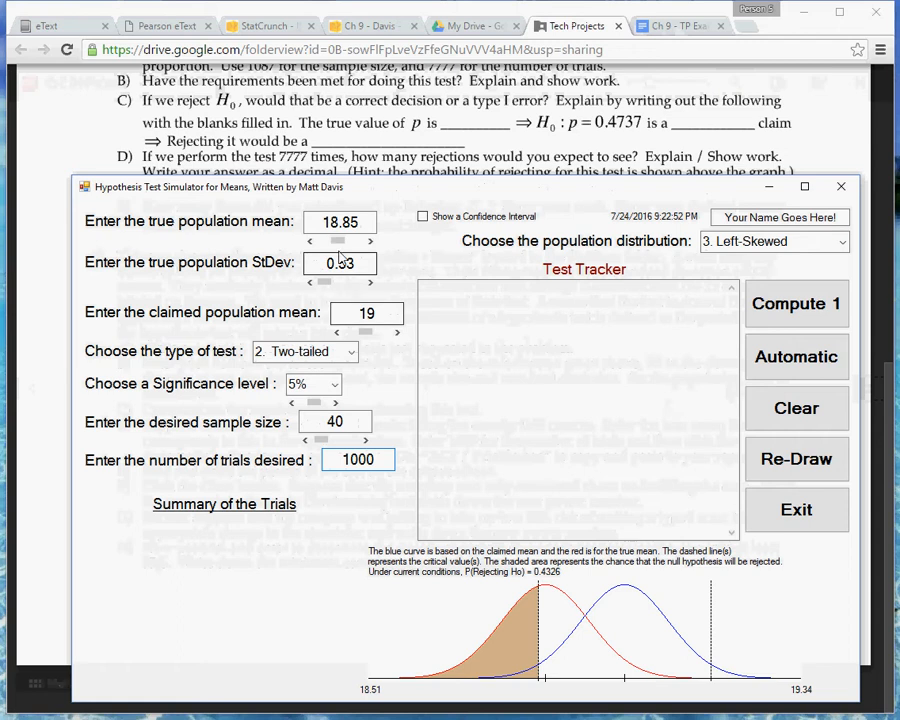
click(752, 358)
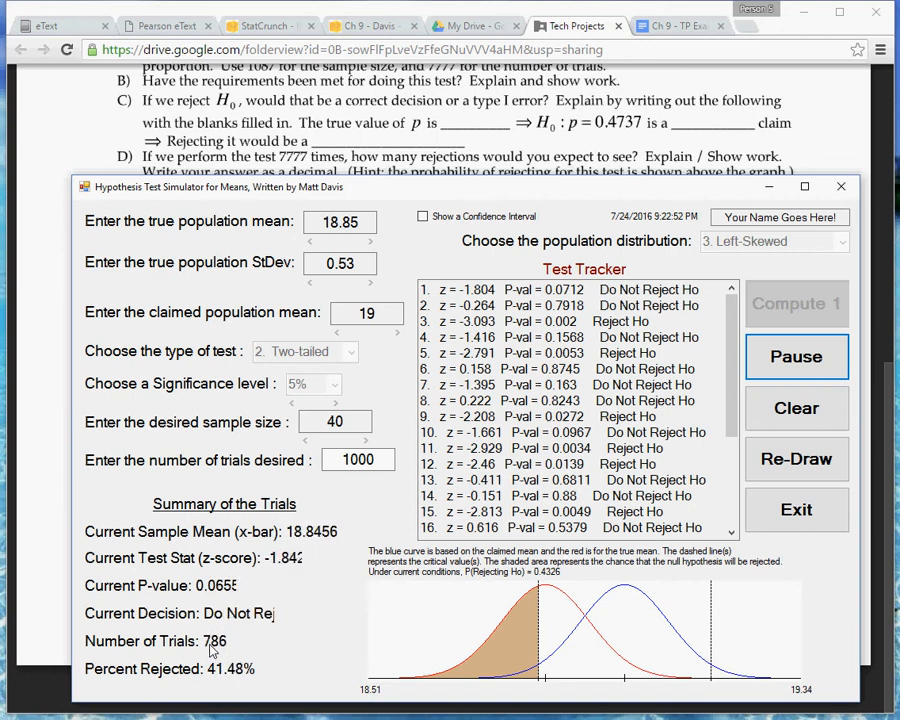
click(577, 31)
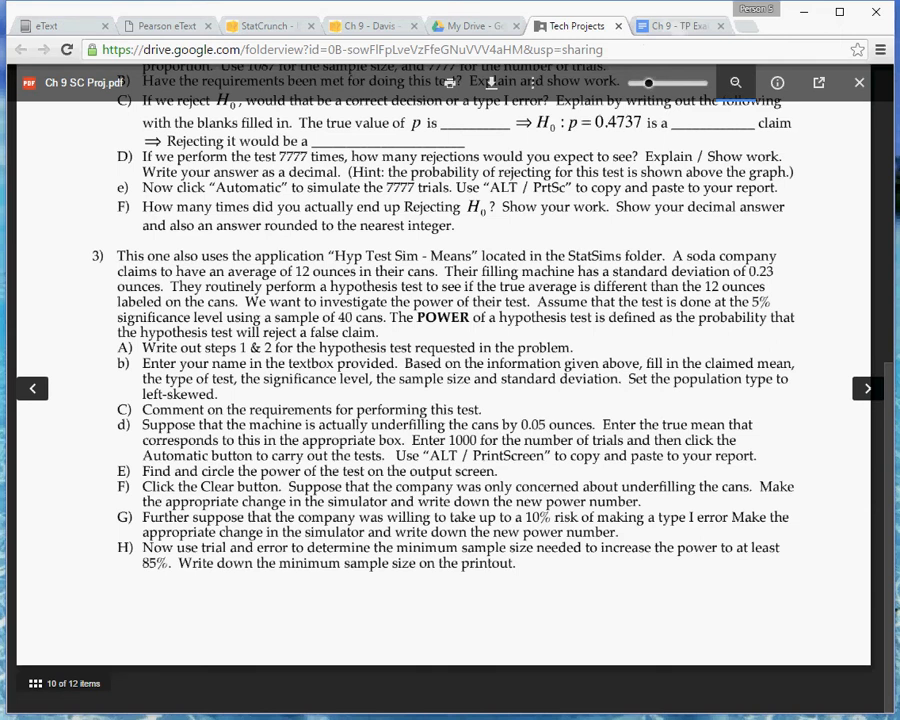
Move the simulator window higher on the screen and review parts d and E of problem 3 in the project instructions.
key(alt+Tab)
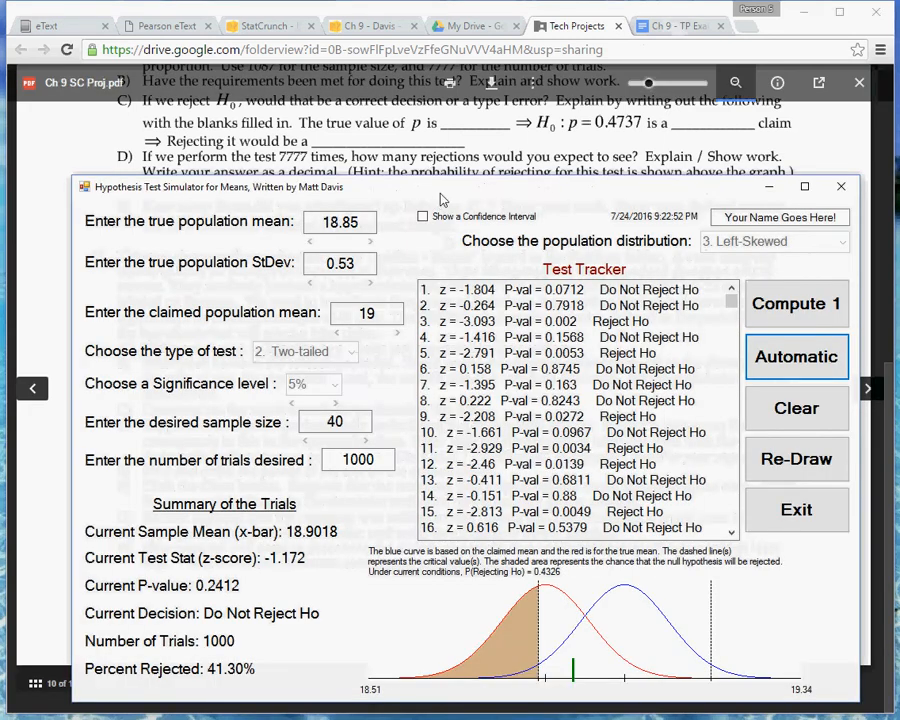
drag(436, 181, 422, 136)
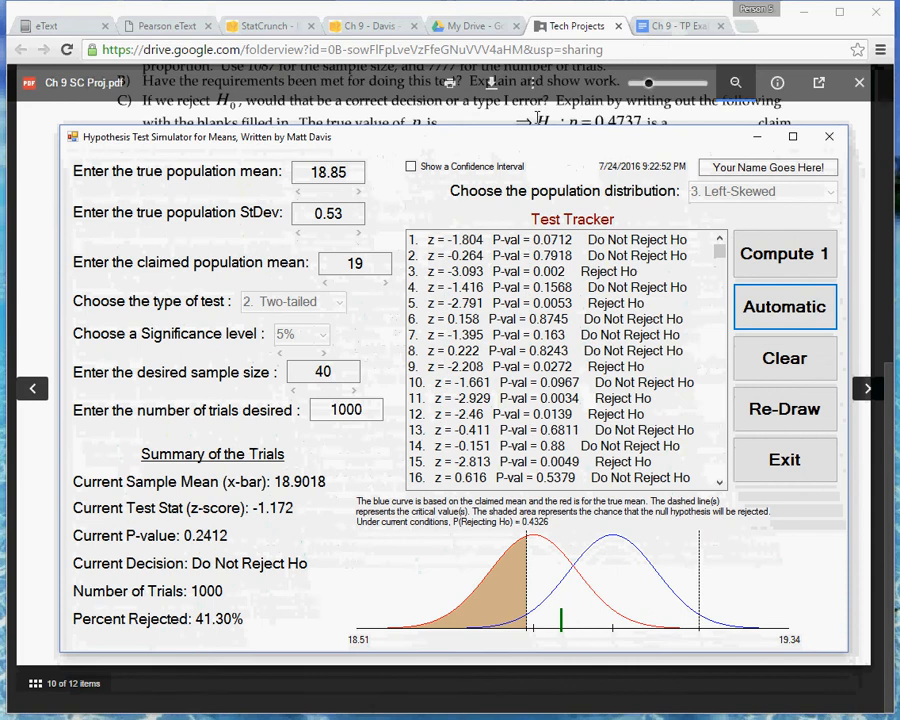
click(540, 119)
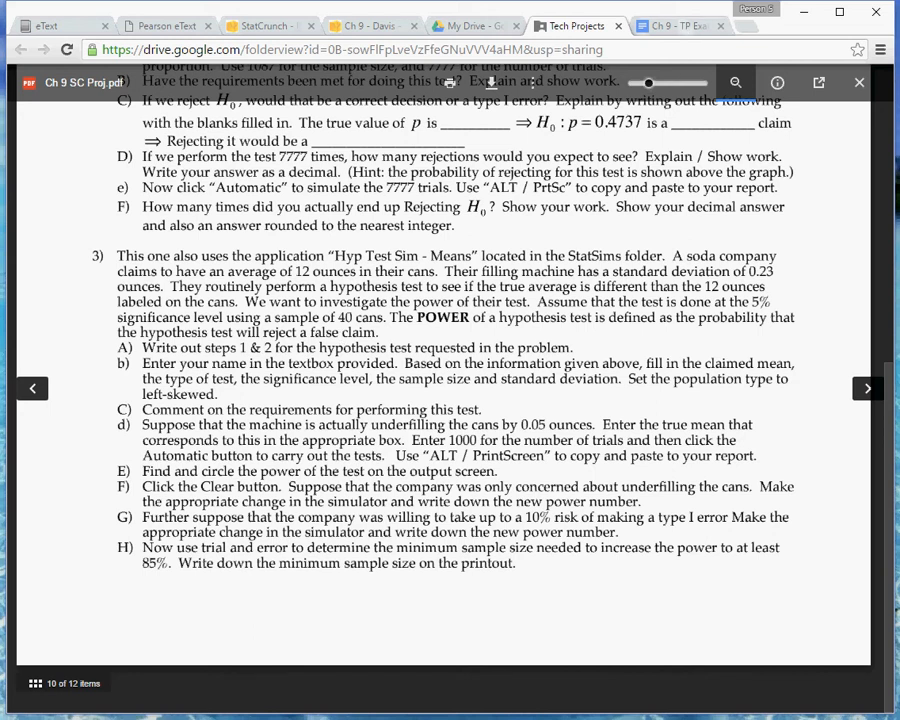
key(alt+Tab)
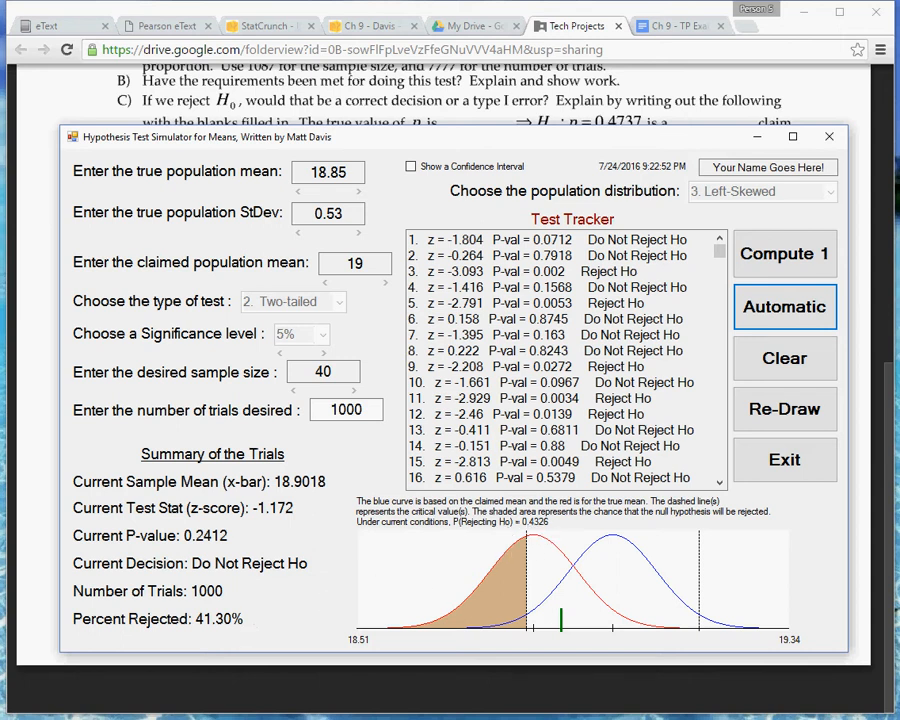
Capture the simulator window with Snipping Tool, circle the P(Rejecting Ho) value above the graph and copy the snip.
mouse_move(203, 719)
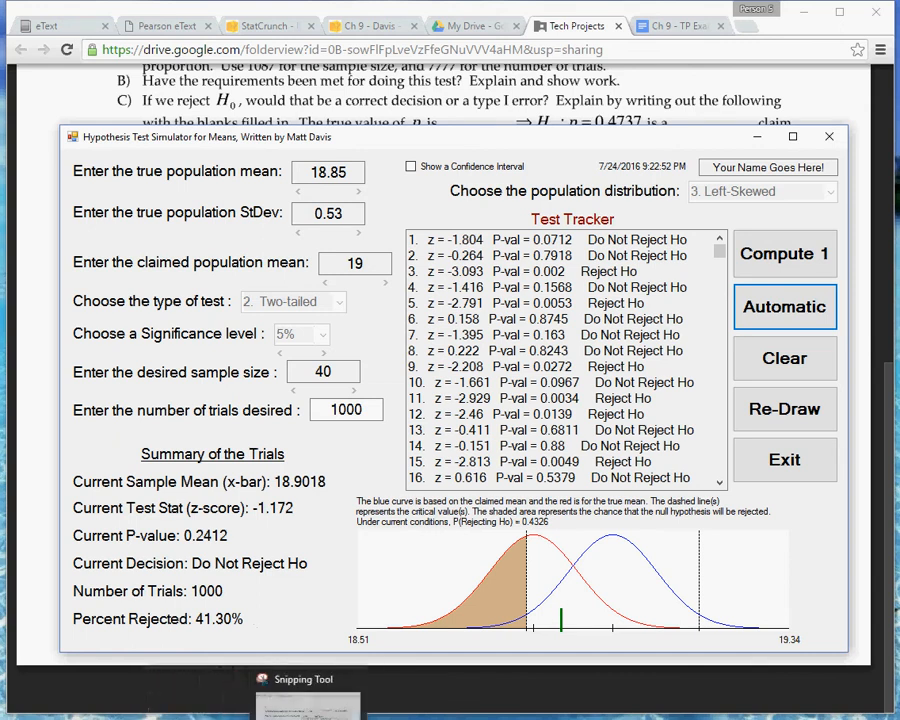
click(313, 719)
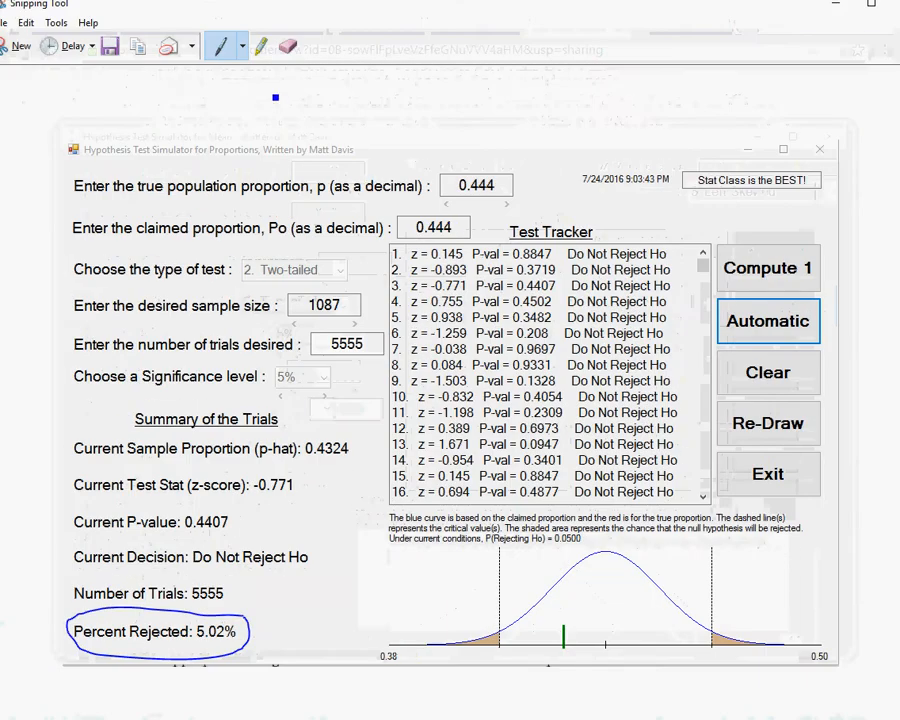
click(22, 52)
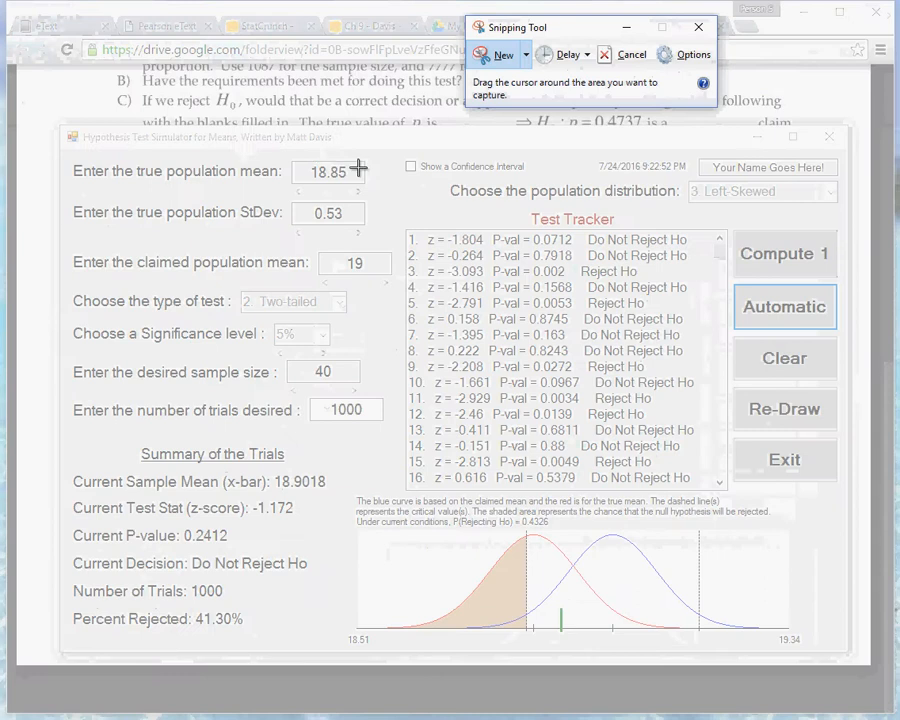
drag(62, 131, 851, 654)
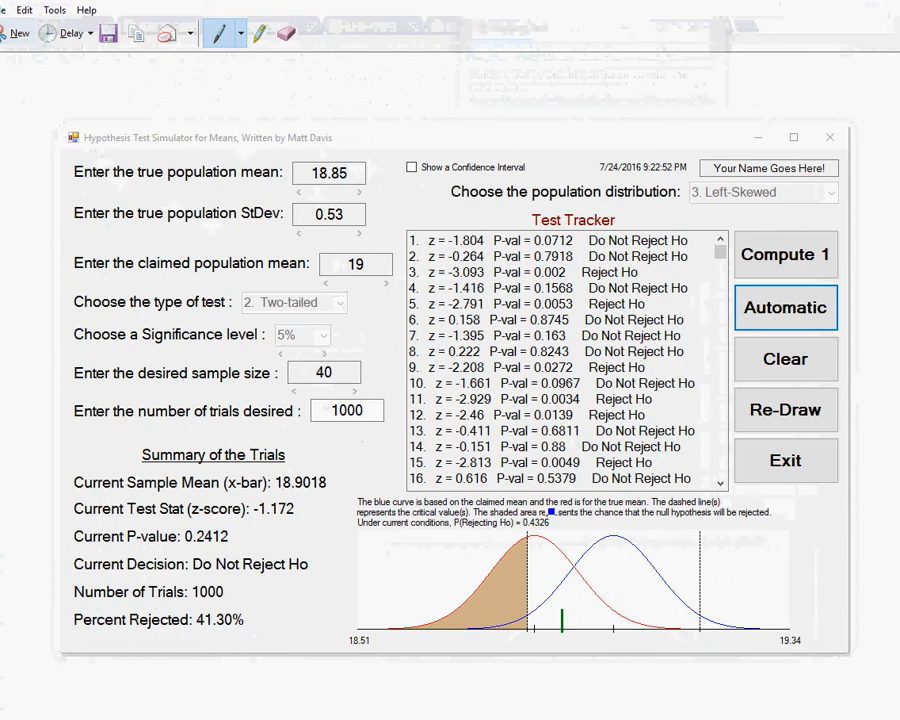
mouse_move(551, 519)
mouse_down()
mouse_move(485, 510)
mouse_move(450, 526)
mouse_move(470, 537)
mouse_move(534, 541)
mouse_move(563, 530)
mouse_up()
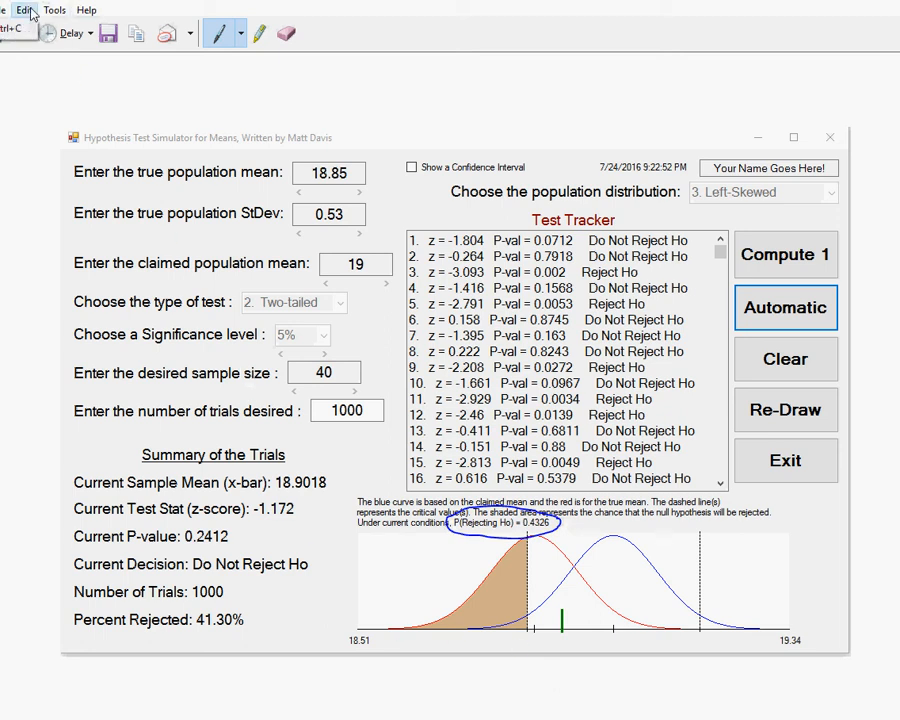
click(12, 31)
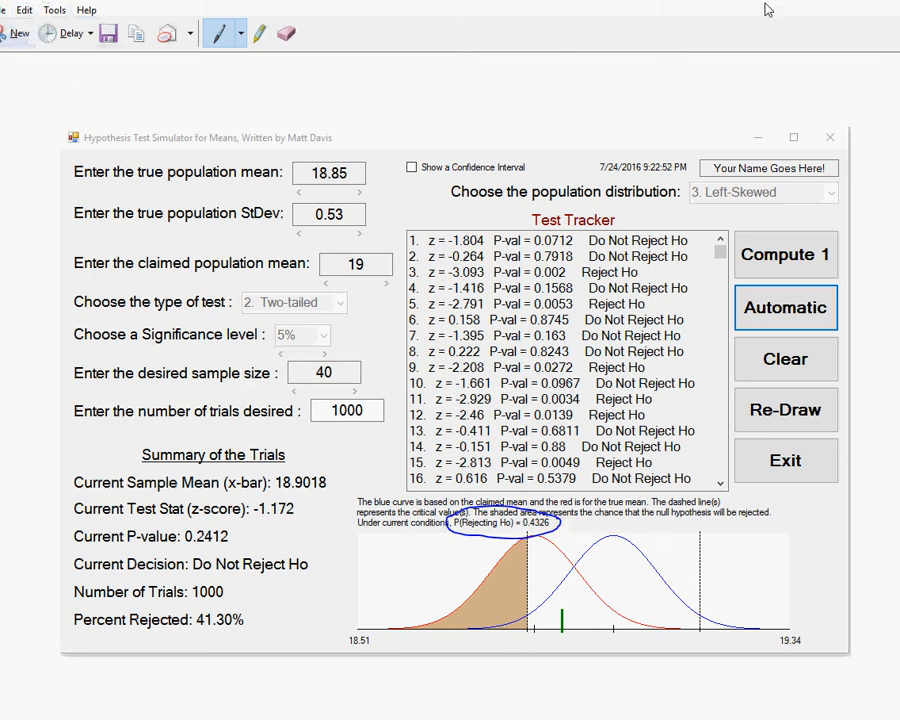
Paste the annotated simulator snip under part d/e of problem 3 in the Ch 9 - TP Example document.
click(828, 5)
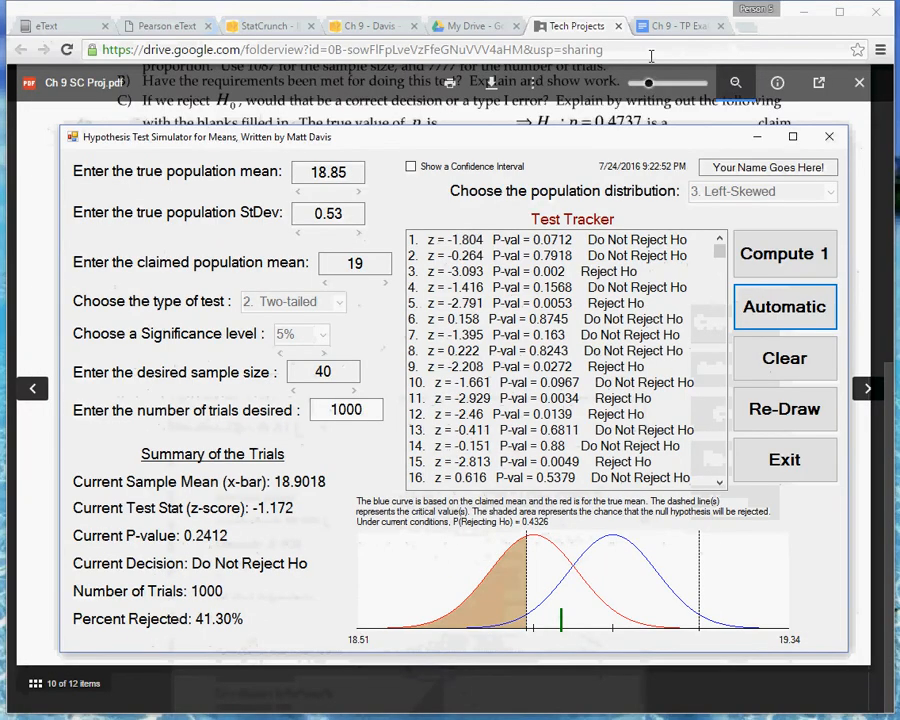
click(683, 25)
click(243, 313)
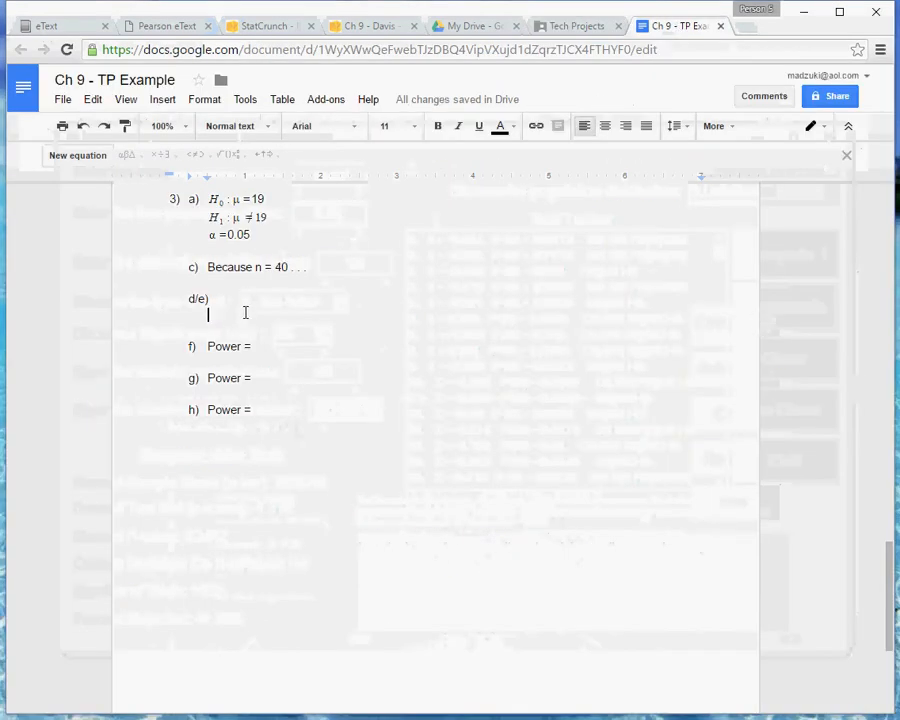
key(ctrl+v)
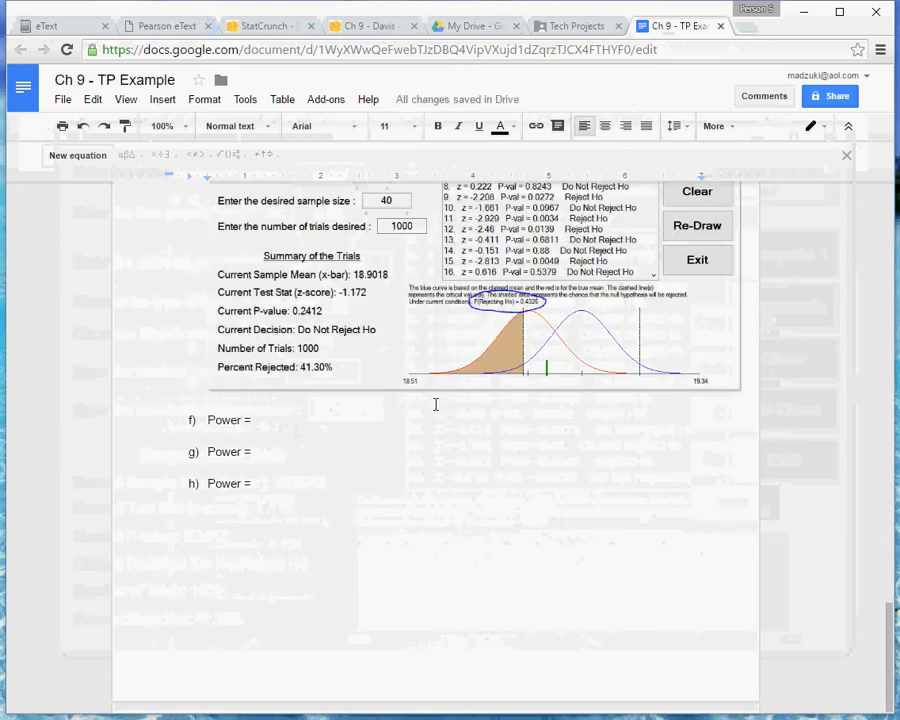
scroll(434, 404, up, 3)
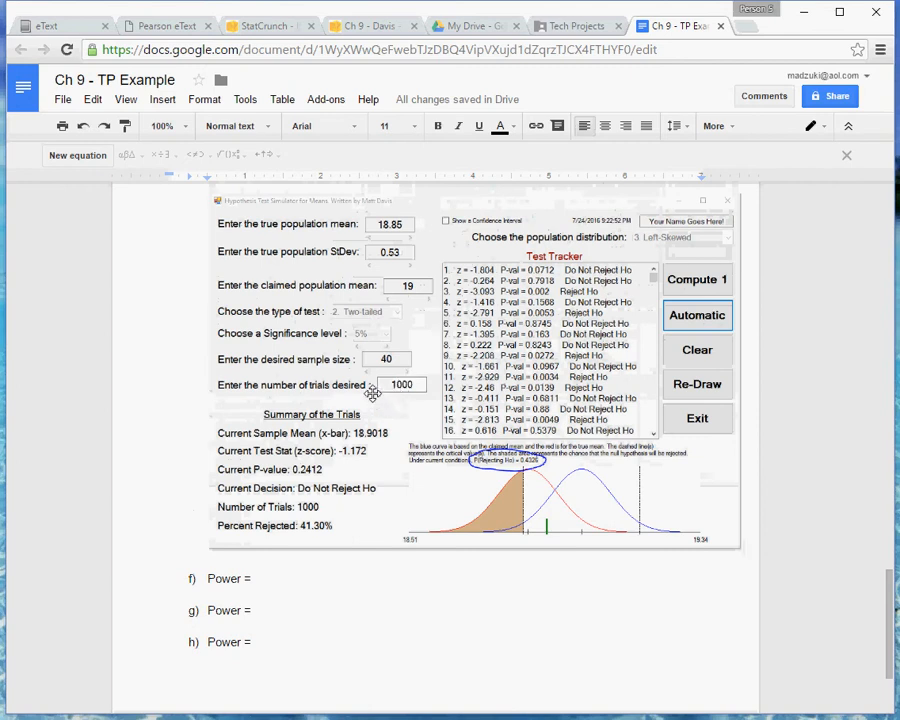
scroll(380, 393, down, 2)
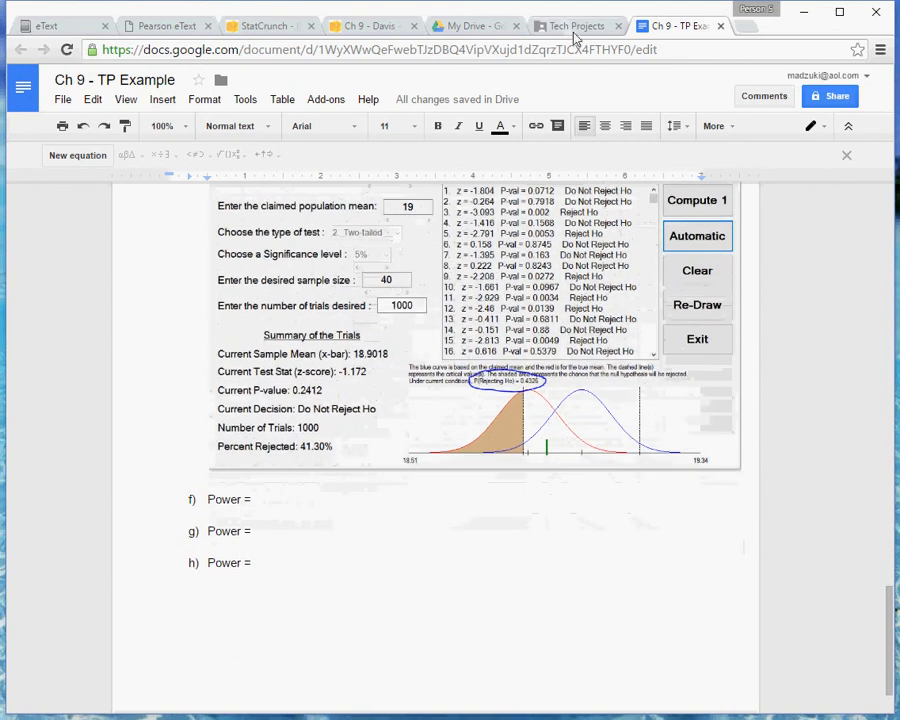
Review part F in the instructions, clear the simulator's trials and set the type of test to 1. Left-Tailed.
key(alt+Tab)
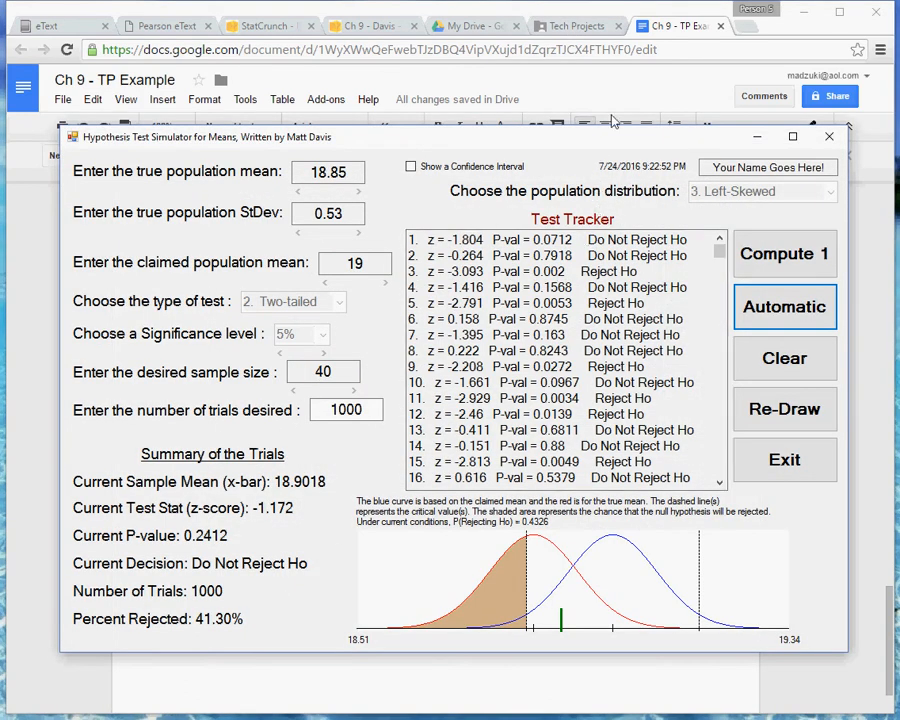
click(550, 26)
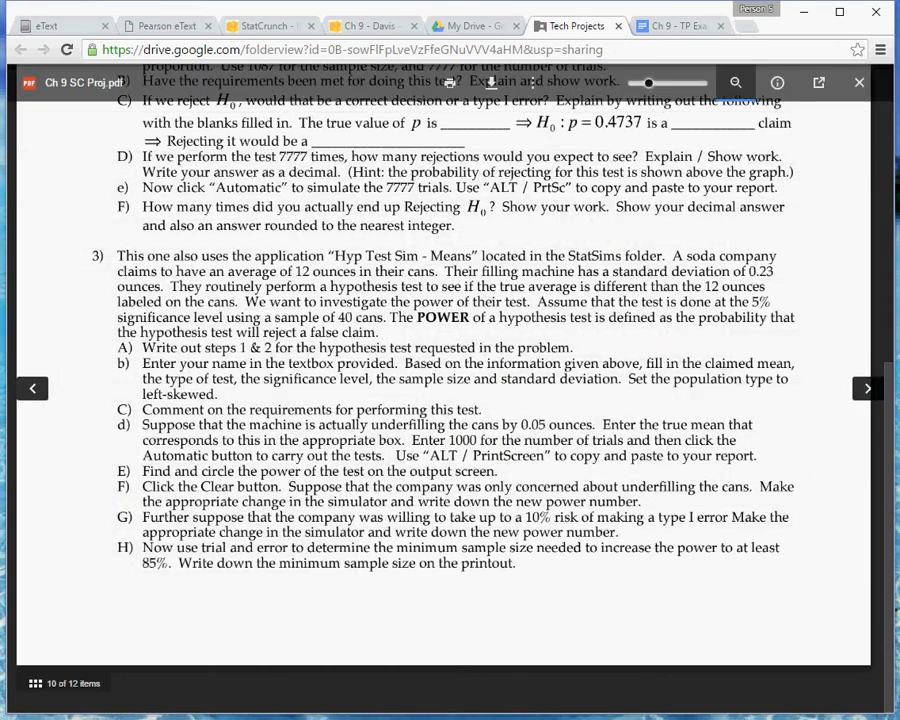
key(alt+Tab)
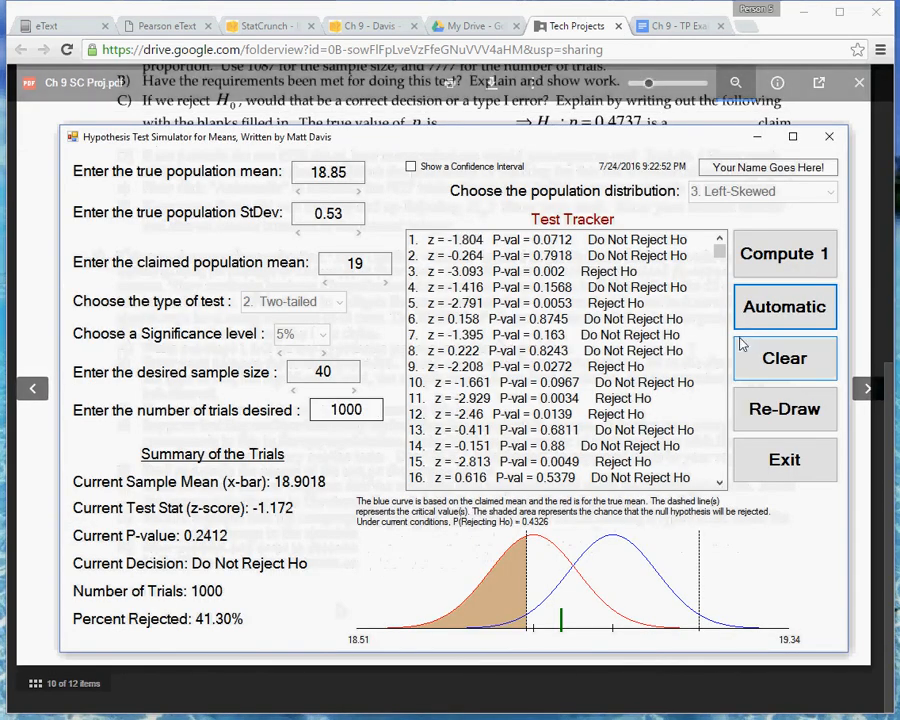
click(768, 356)
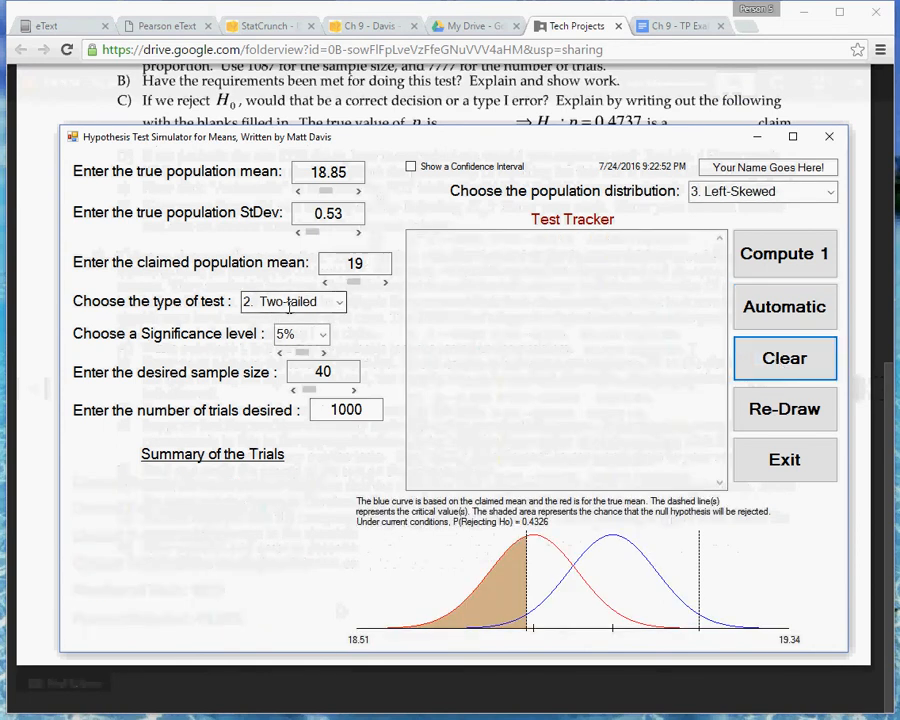
click(341, 302)
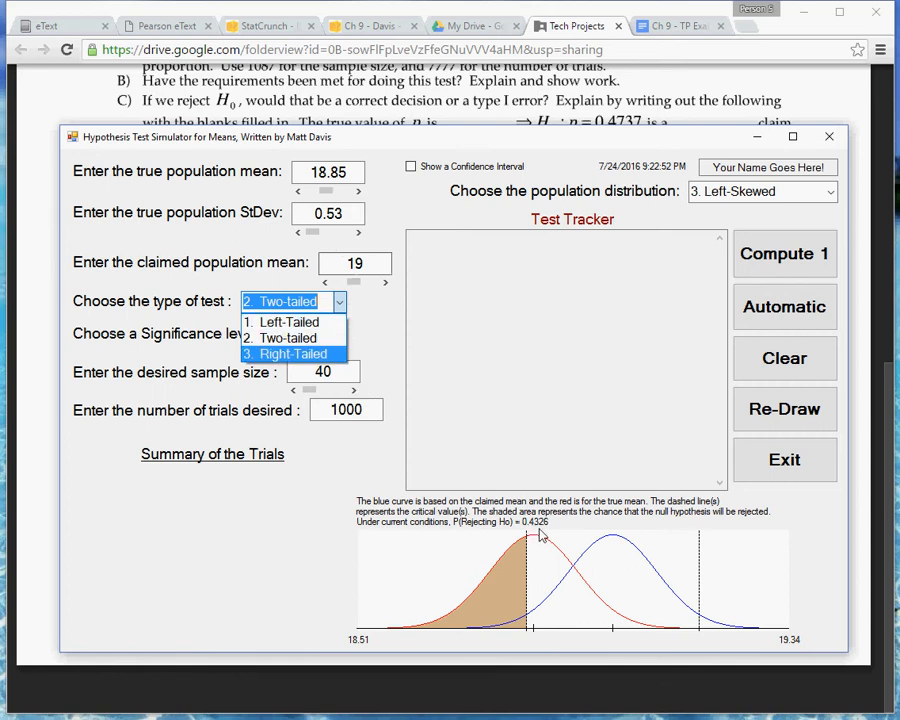
click(303, 330)
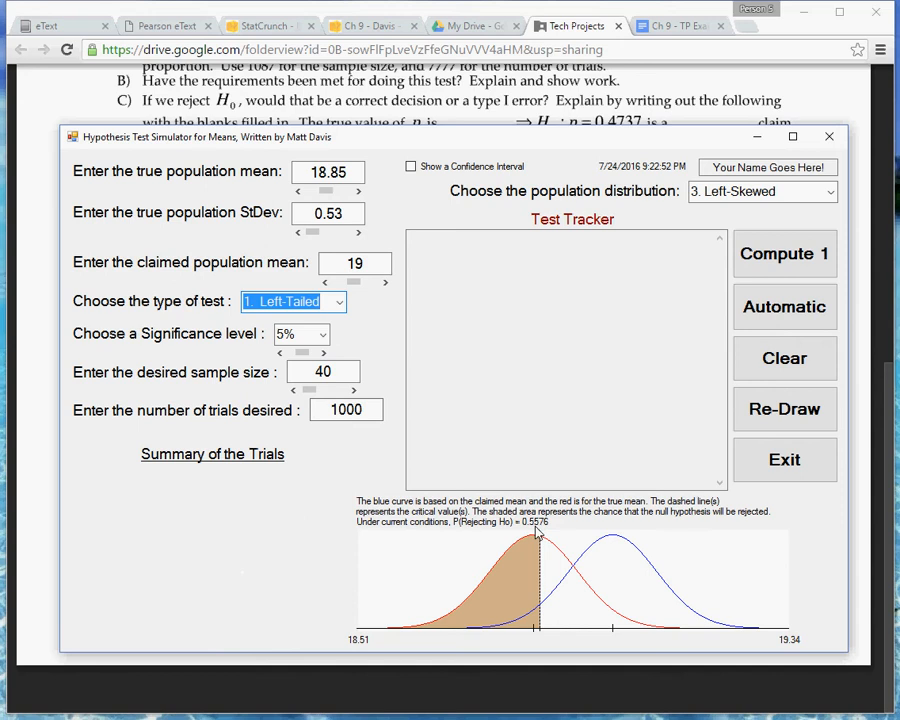
Enter 0.5576 as the power for part f in the Ch 9 - TP Example document.
click(684, 28)
click(304, 497)
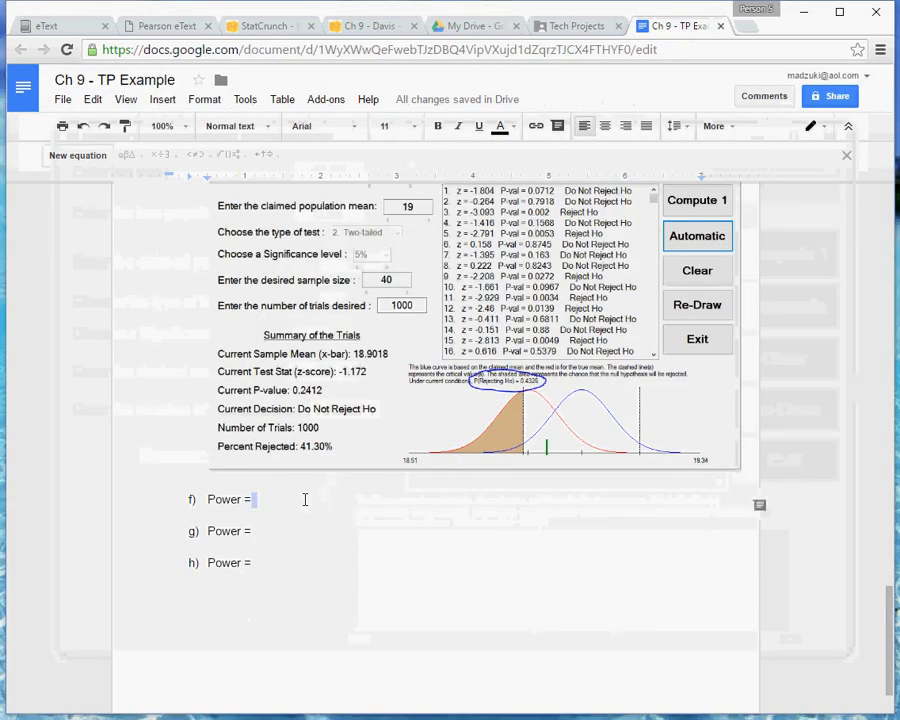
text(0.5576)
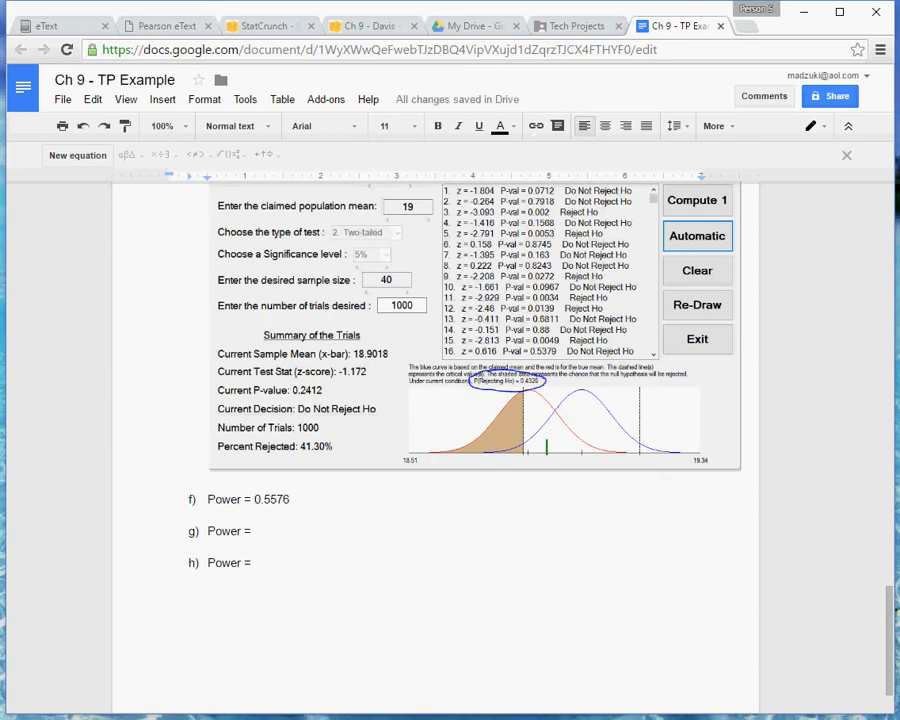
Review part G in the instructions and set the simulator's significance level to 10%.
key(alt+Tab)
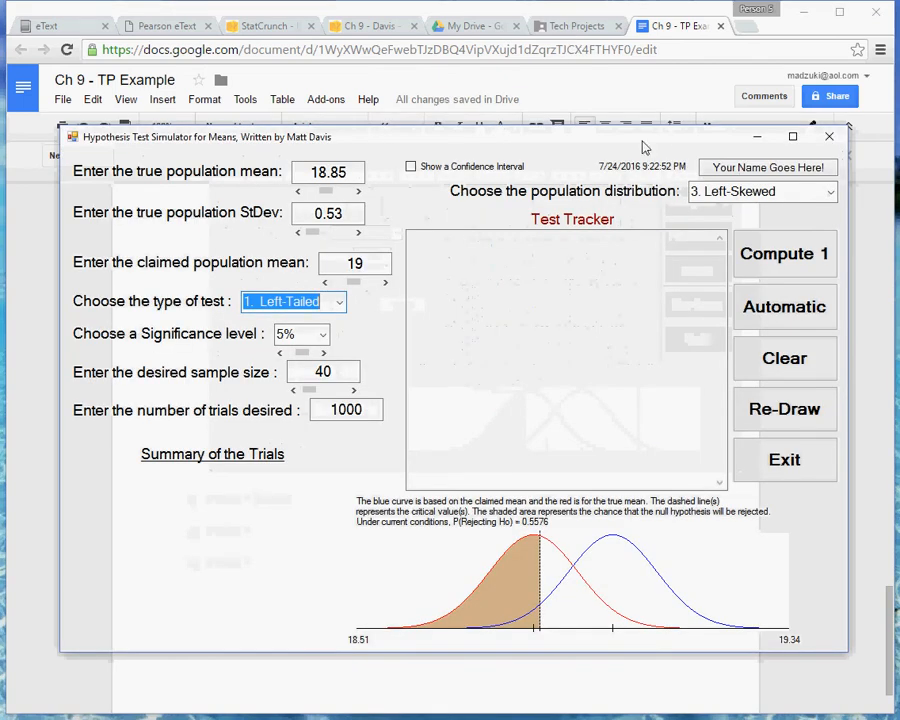
click(575, 26)
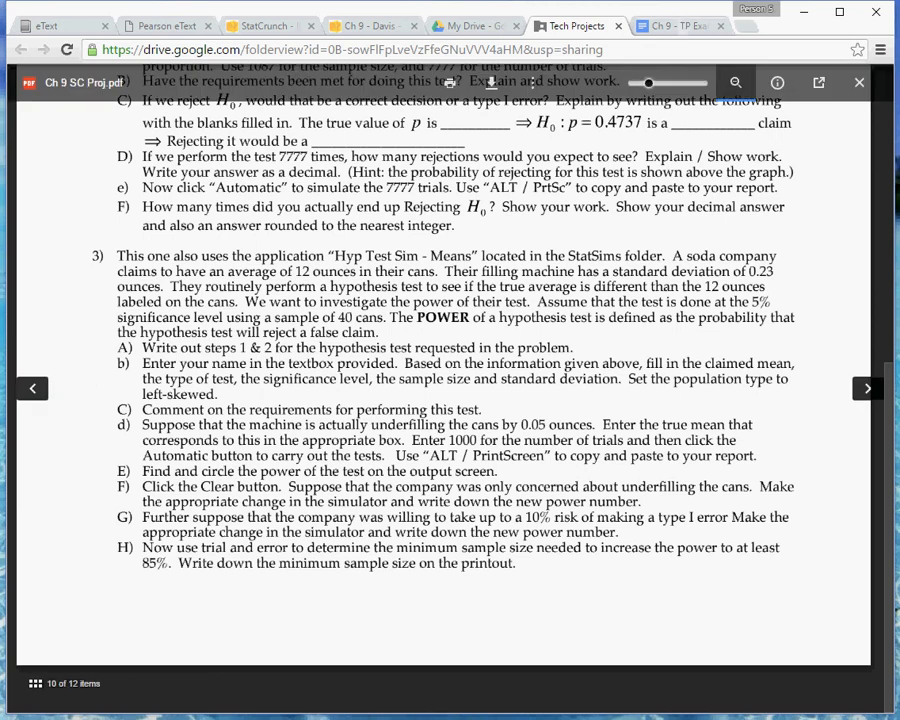
key(alt+Tab)
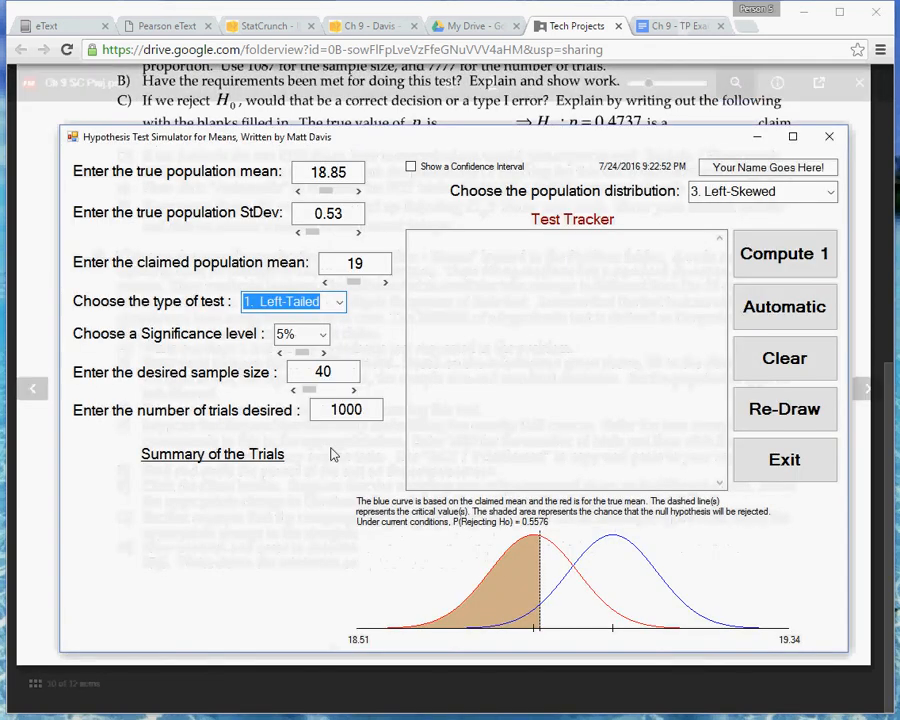
click(322, 334)
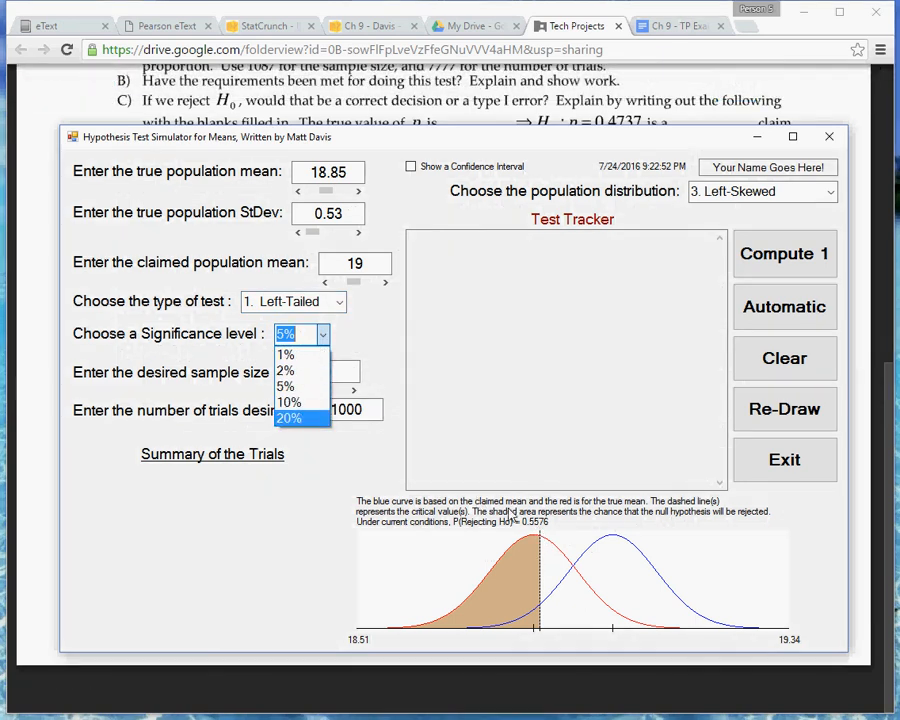
click(300, 404)
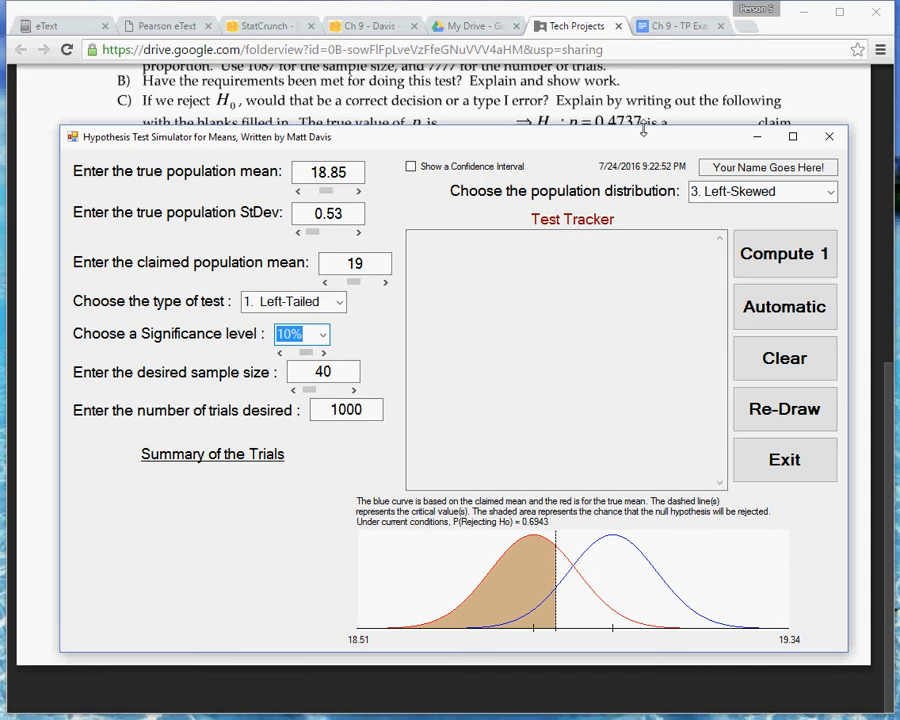
Enter 0.6943 as the power for part g in the Ch 9 - TP Example document and place the cursor at part h.
click(680, 25)
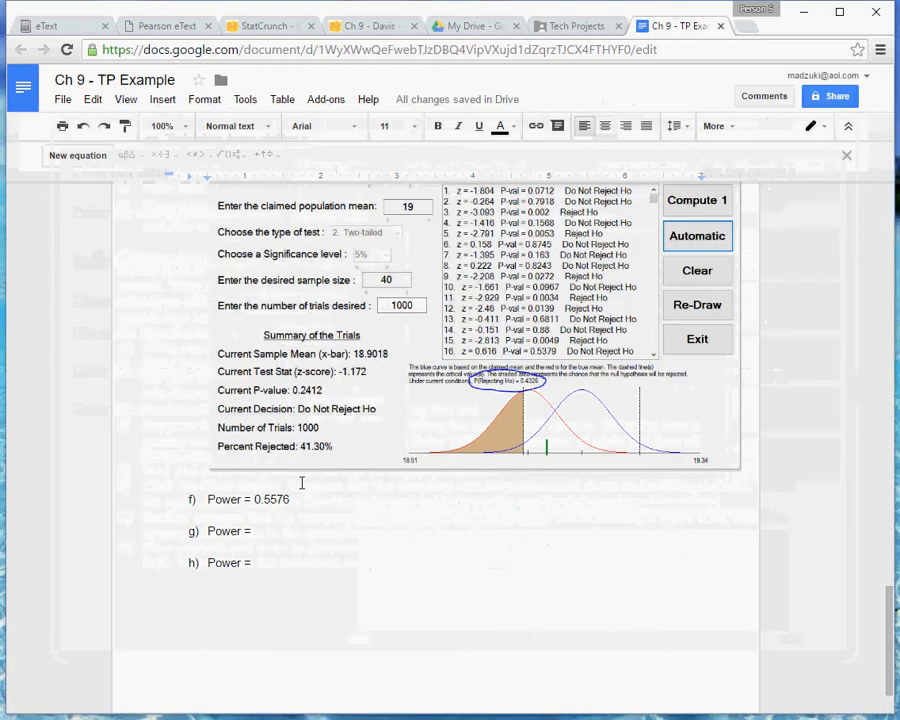
click(275, 532)
text(0.6943)
click(288, 560)
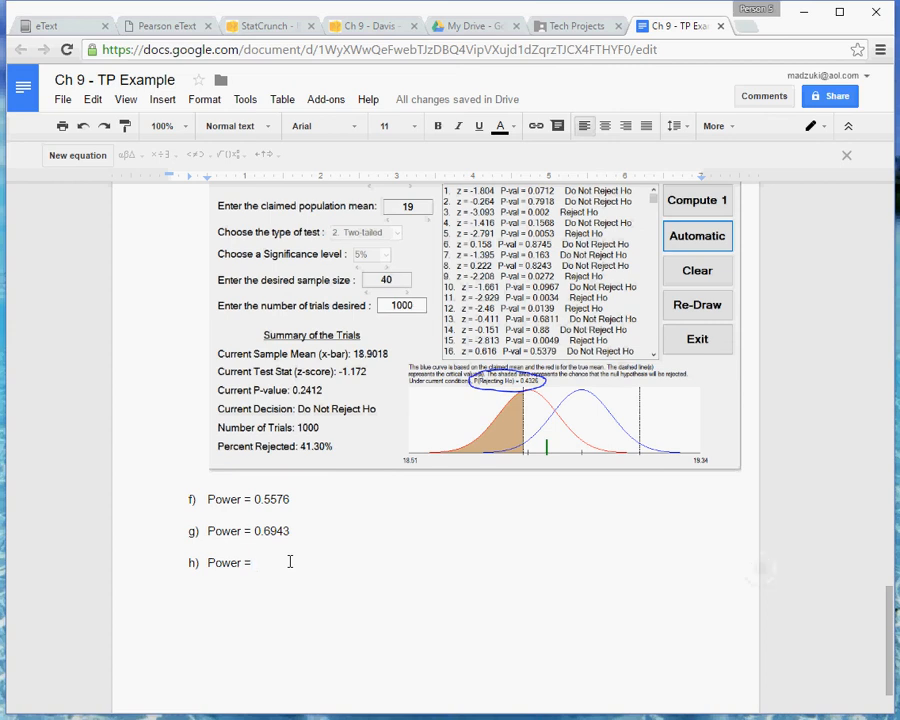
Return to the means simulator and try sample sizes of 50, 60 and 65, settling on 68 for part h.
click(596, 27)
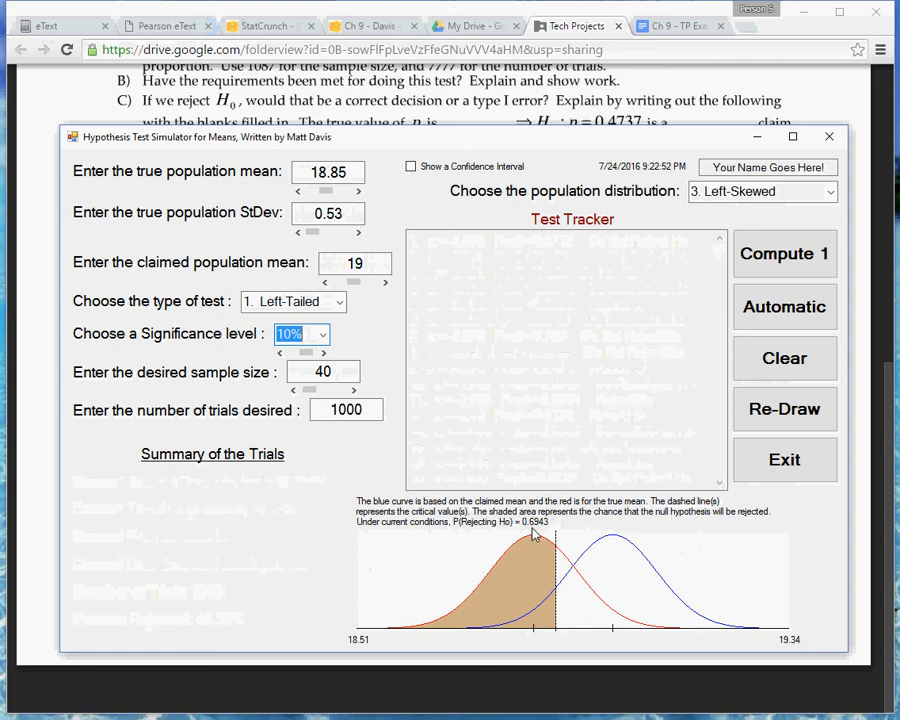
click(323, 372)
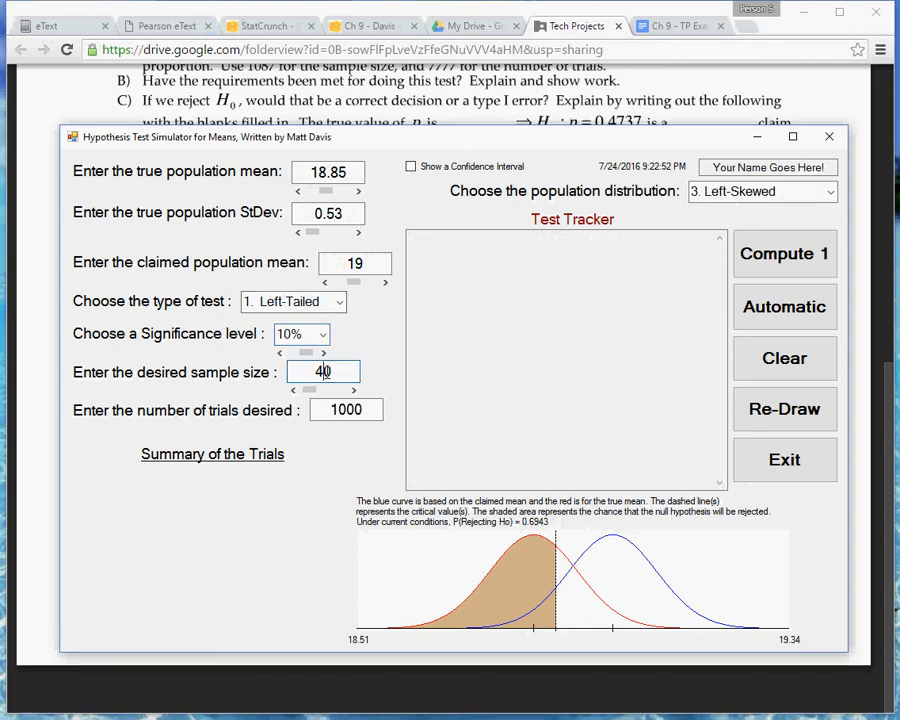
double_click(323, 372)
text(50)
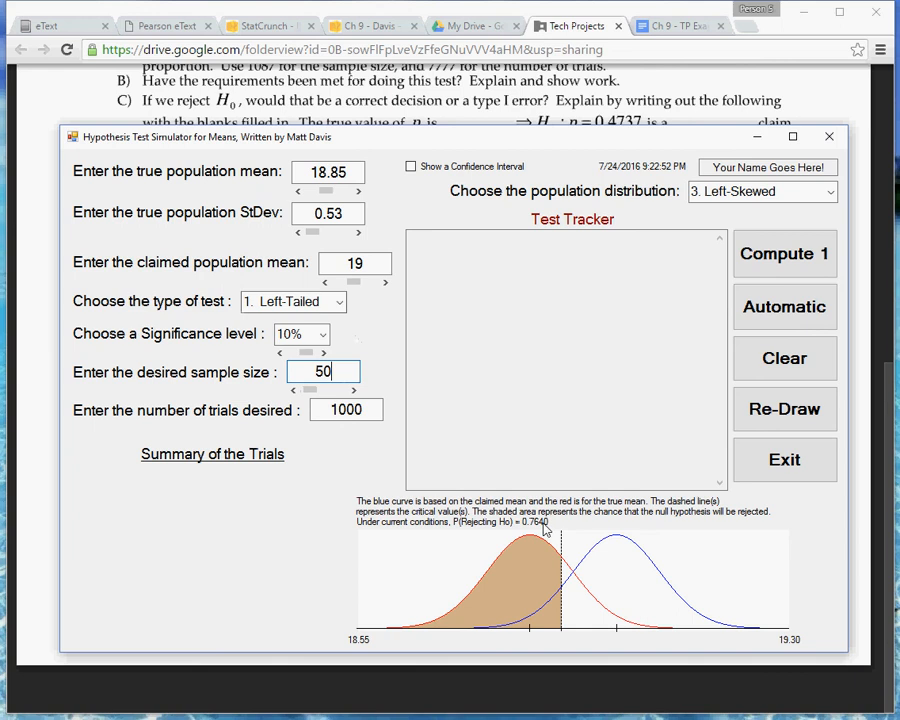
double_click(323, 372)
text(60)
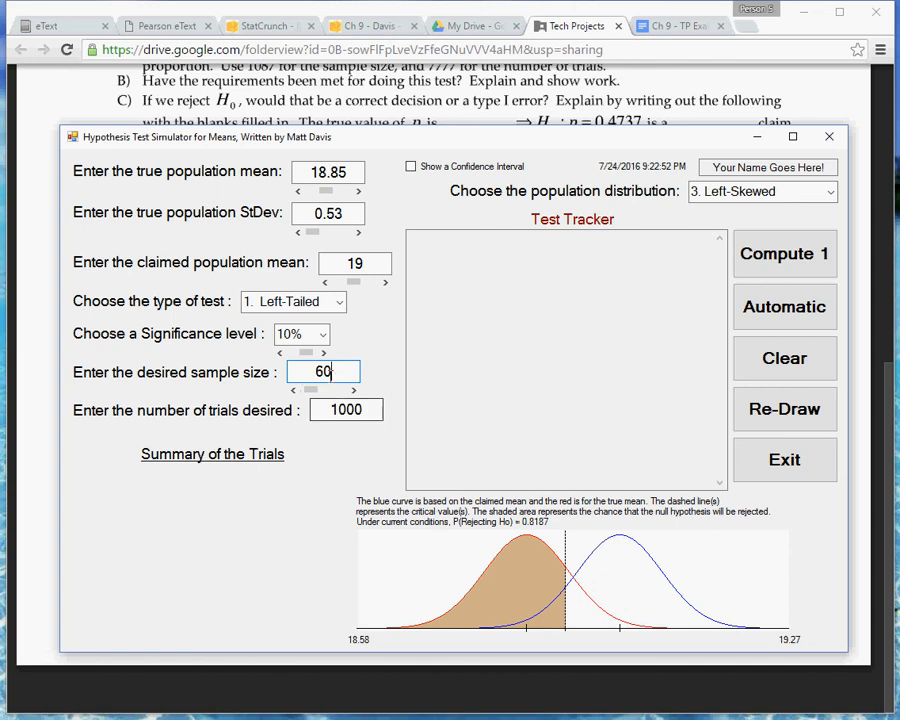
double_click(324, 372)
text(65)
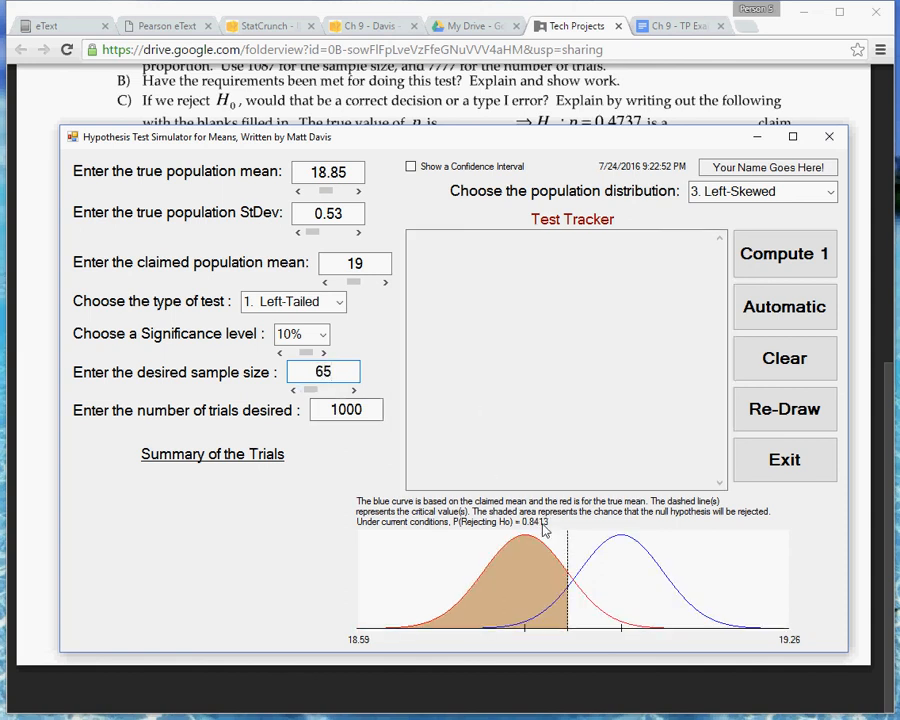
click(353, 390)
click(353, 390)
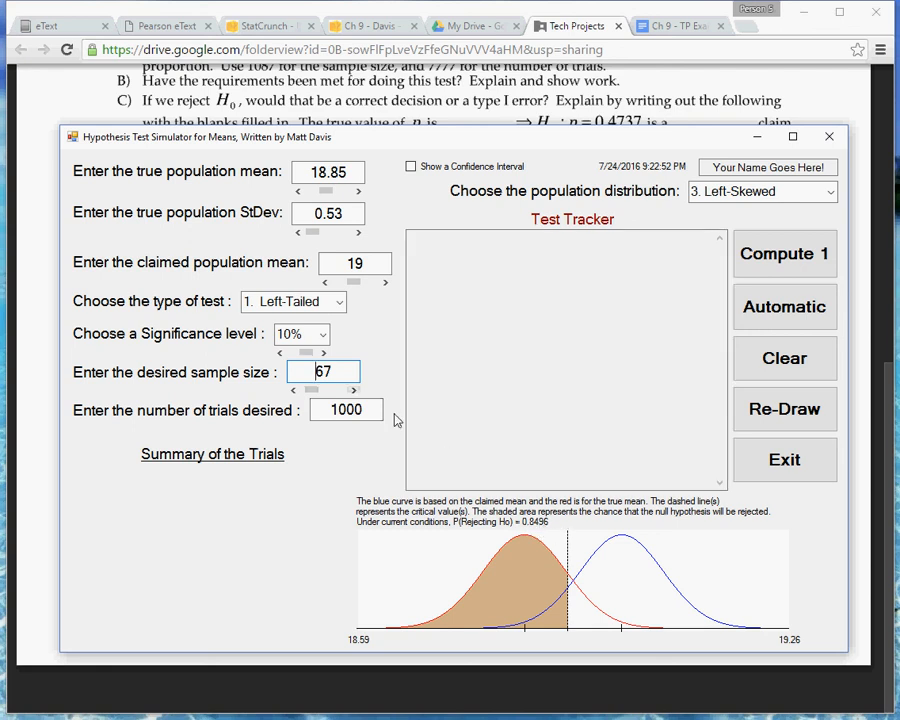
click(353, 390)
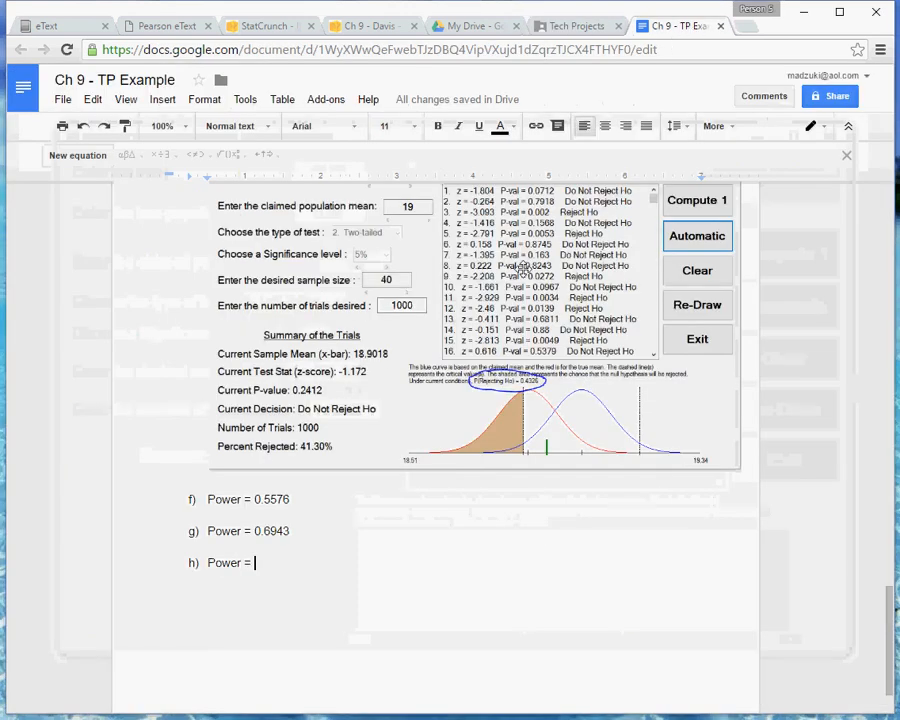
Replace the "Power =" text of part h in the Ch 9 - TP Example document with n = 68.
drag(266, 563, 207, 566)
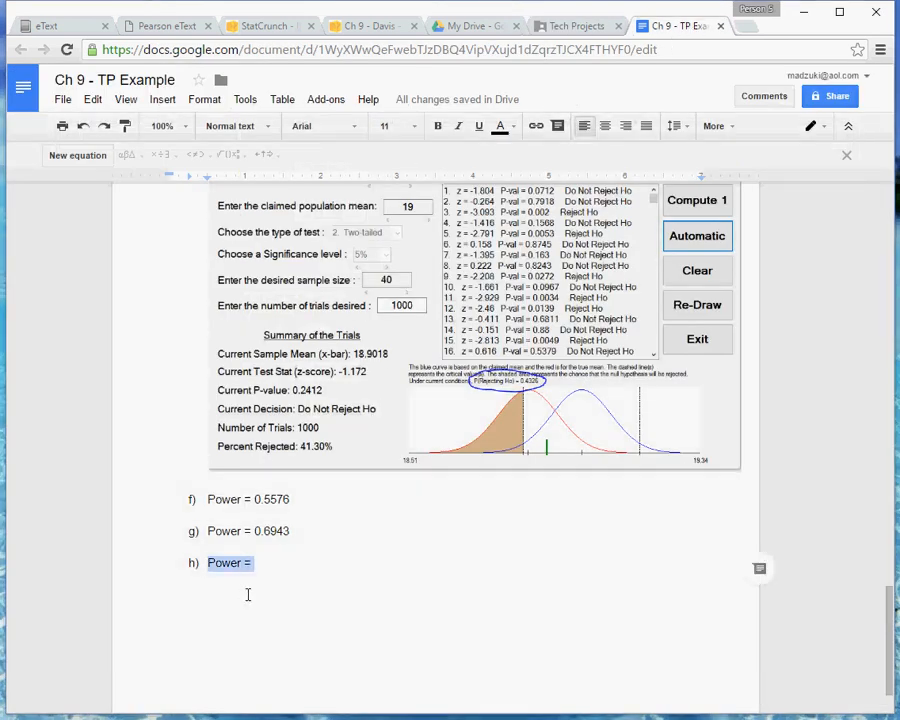
text(n = )
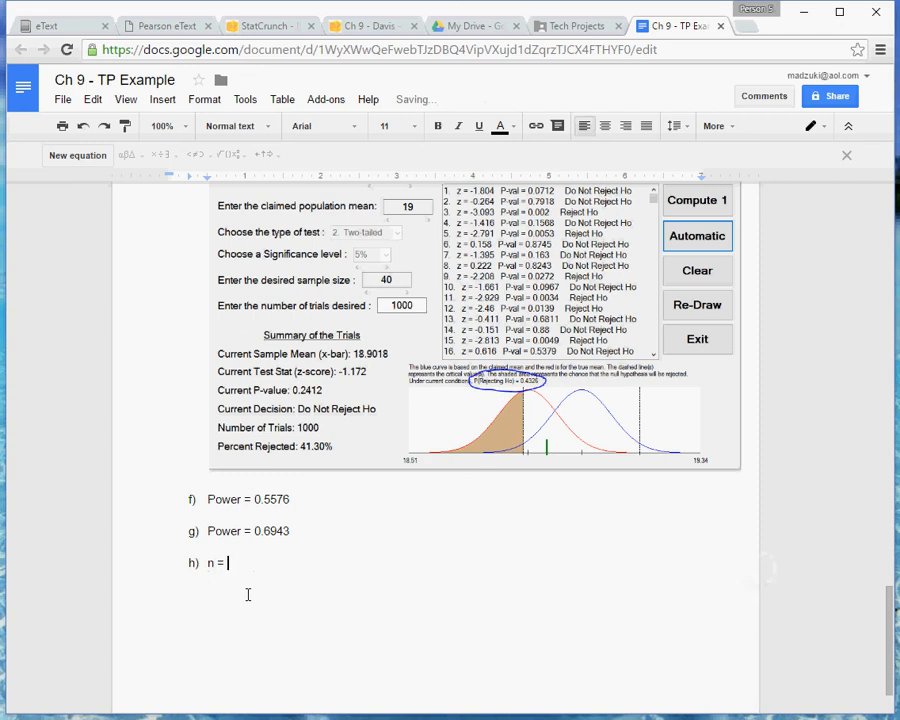
text(68)
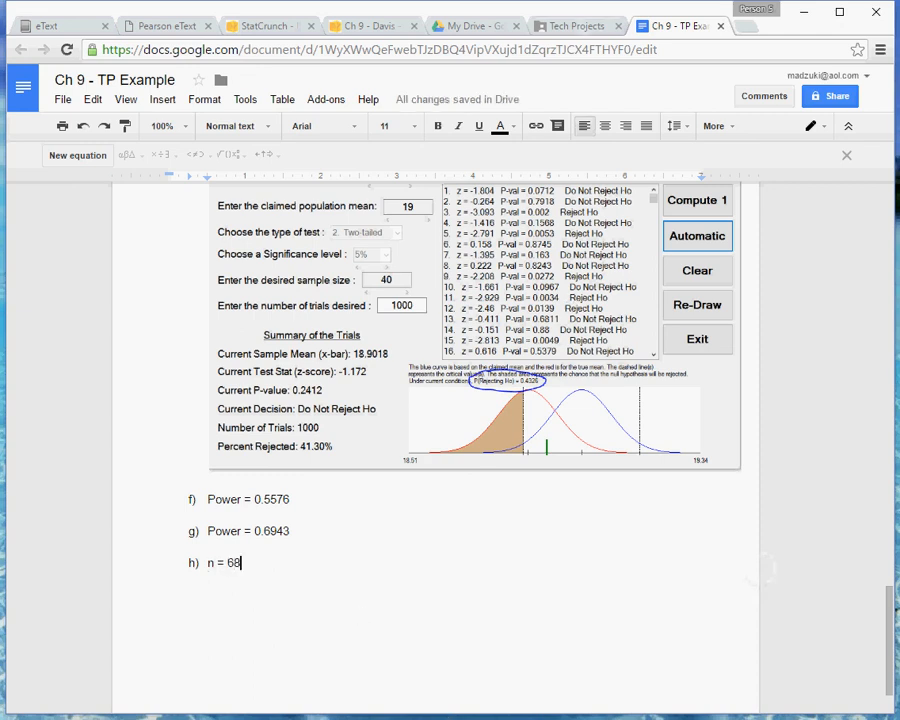
Check the simulator's settings once more and review the problem 3 answers and simulator screenshot in the report document.
key(alt+Tab)
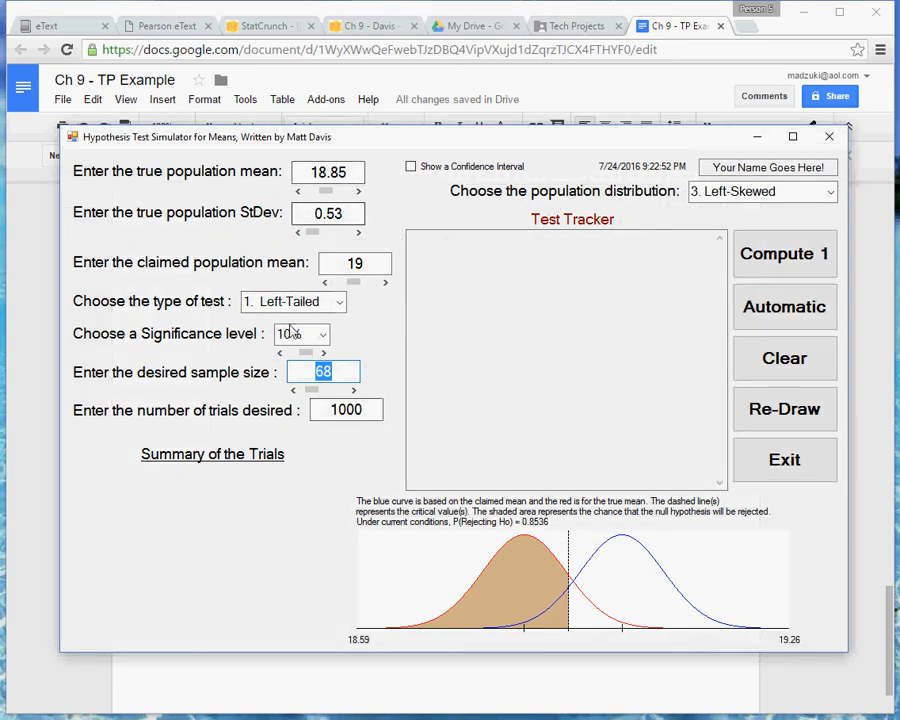
click(336, 689)
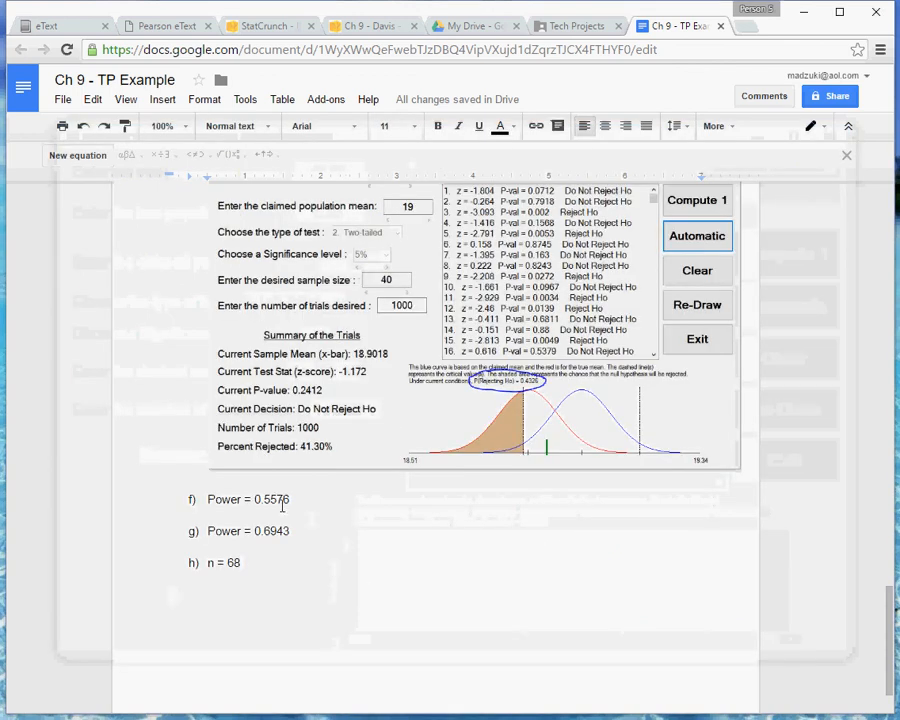
scroll(441, 325, up, 1)
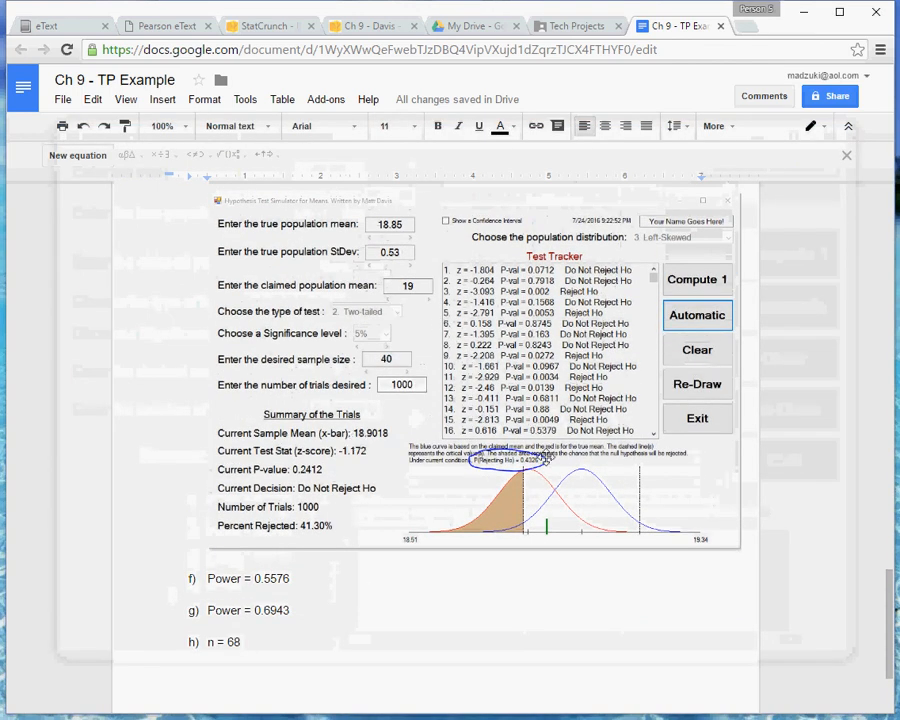
click(240, 642)
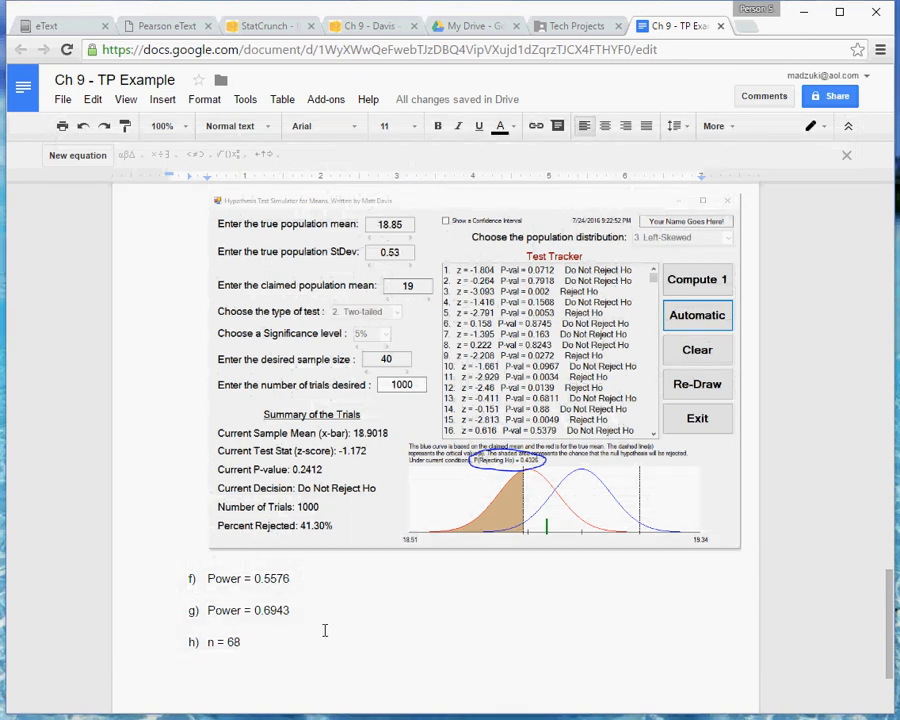
double_click(291, 626)
scroll(370, 572, up, 3)
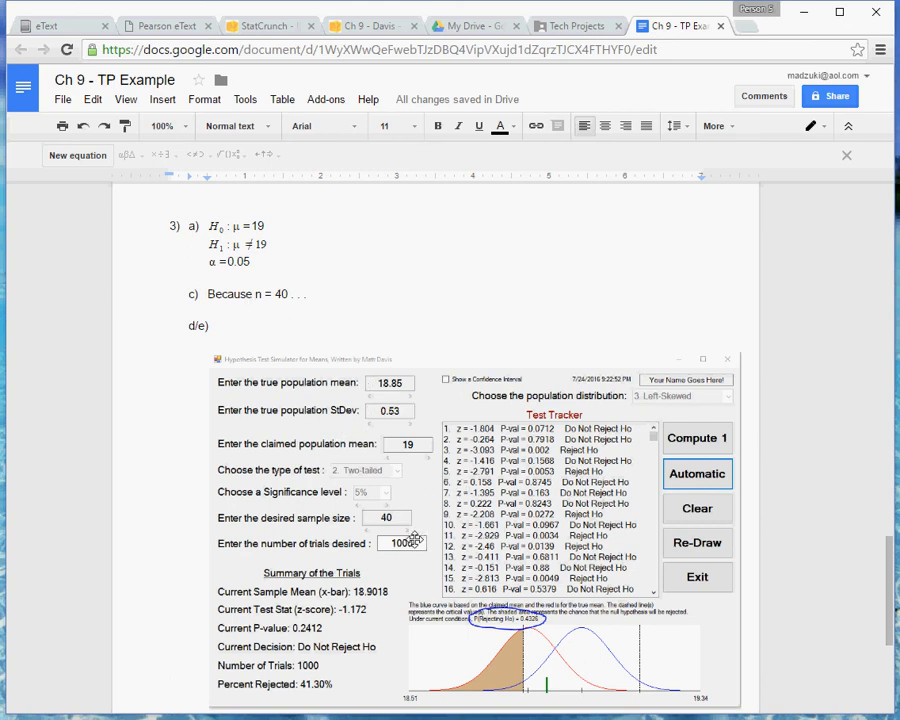
scroll(414, 540, down, 1)
scroll(414, 532, down, 1)
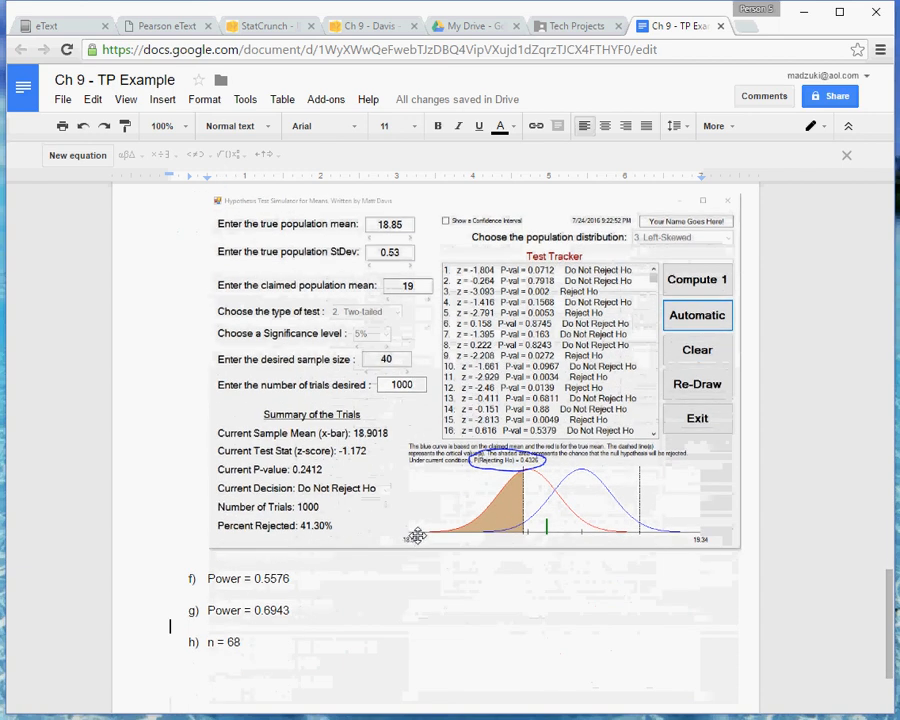